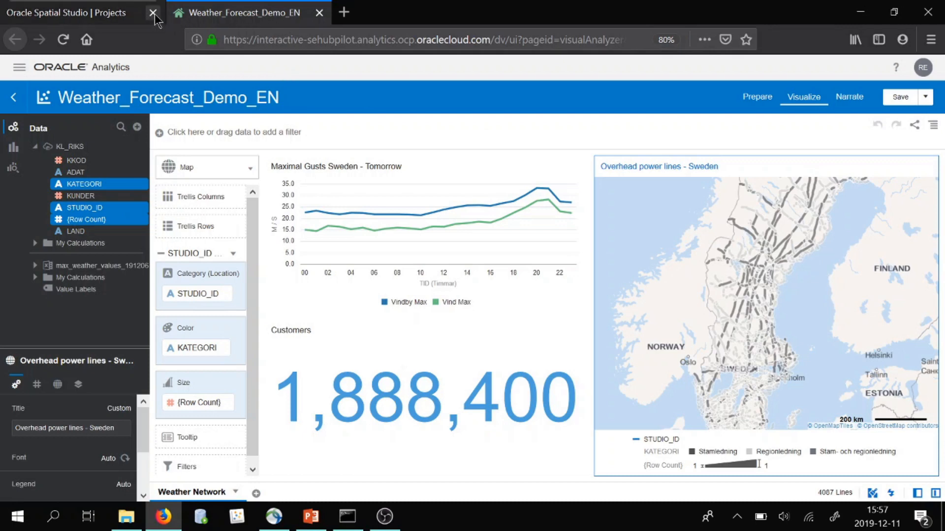
Switch to the Oracle Spatial Studio tab and browse to its Data page
left_click(98, 16)
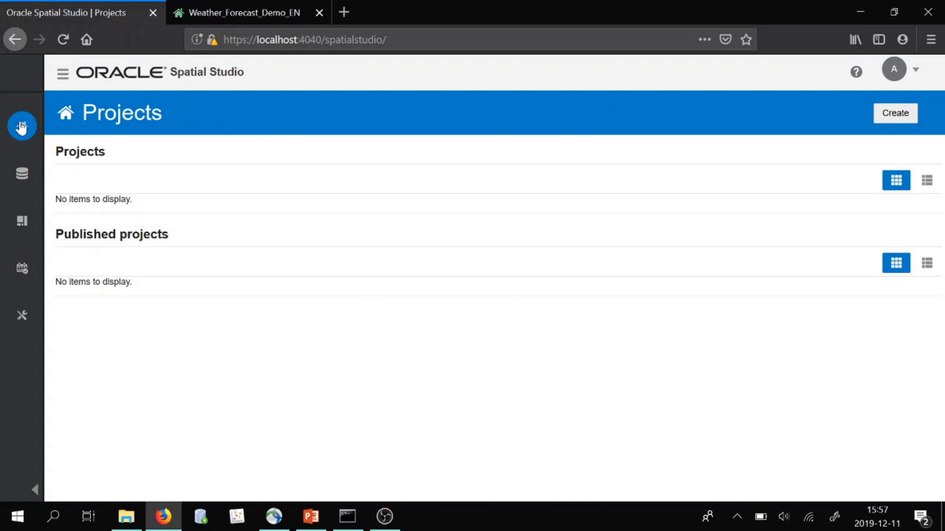
left_click(22, 172)
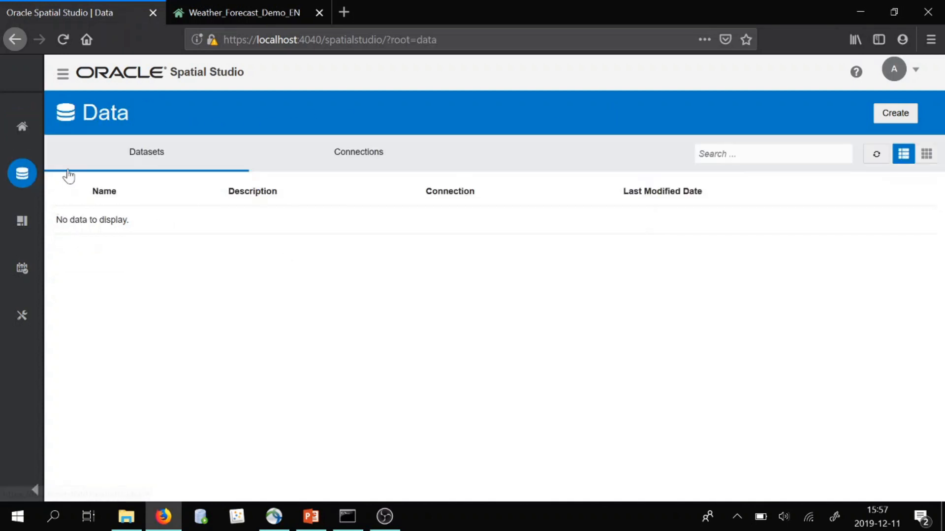
left_click(22, 221)
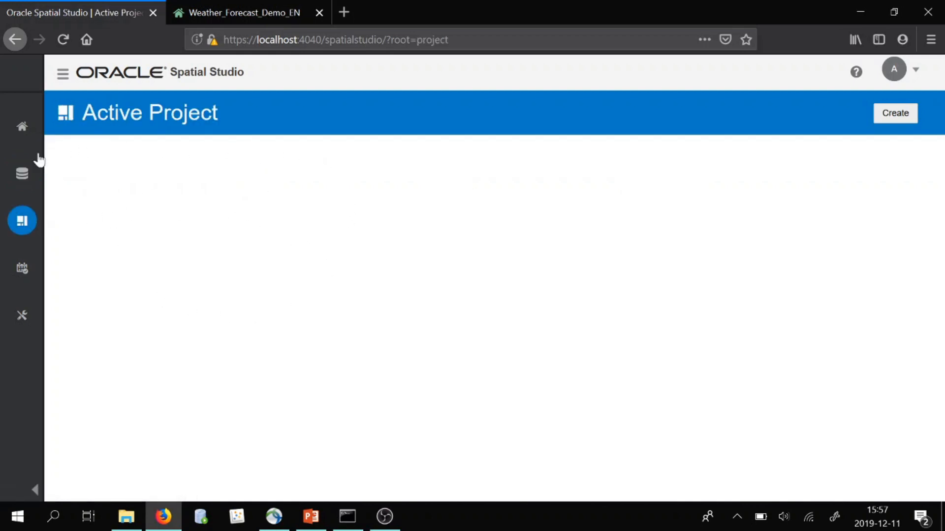
left_click(23, 182)
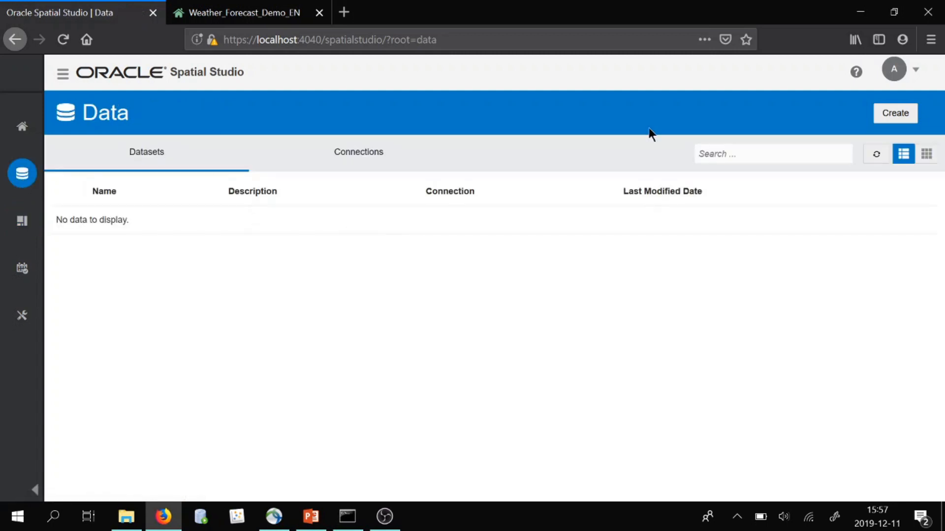
Create a dataset from the FORECAST_191206_2000 table of the SPATIAL_STUDIO connection
left_click(887, 112)
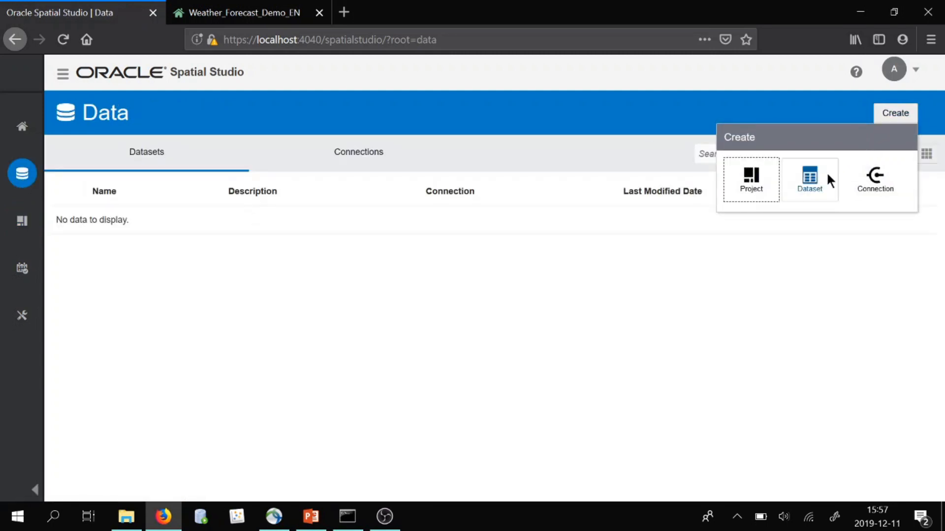
left_click(819, 178)
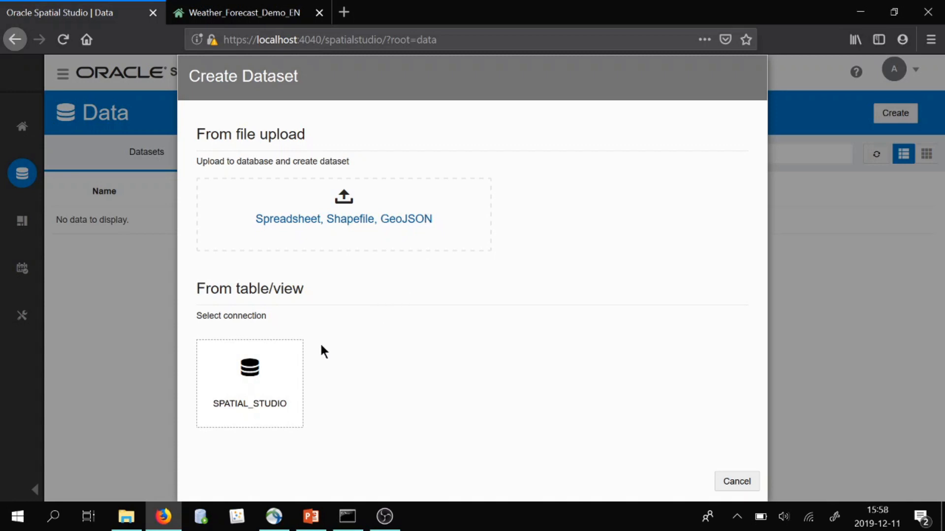
left_click(274, 382)
left_click(342, 119)
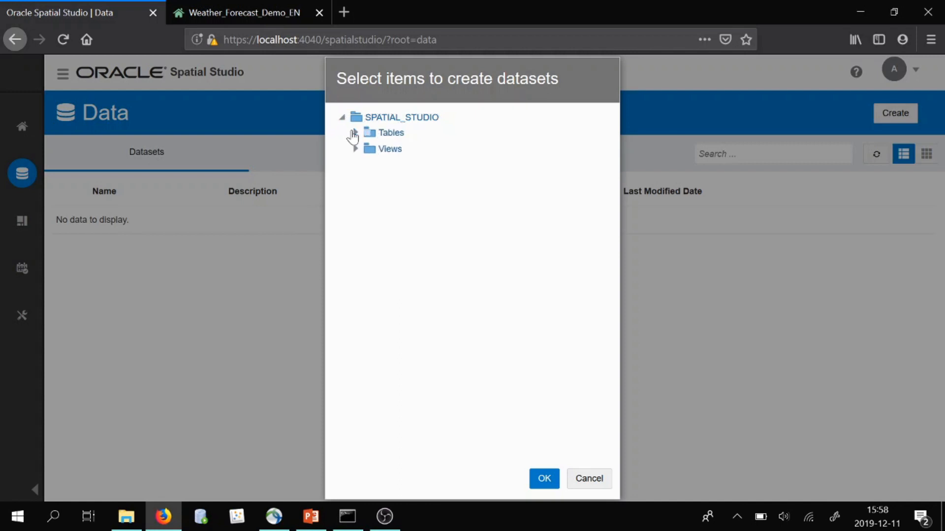
left_click(355, 133)
left_click(490, 245)
left_click(545, 479)
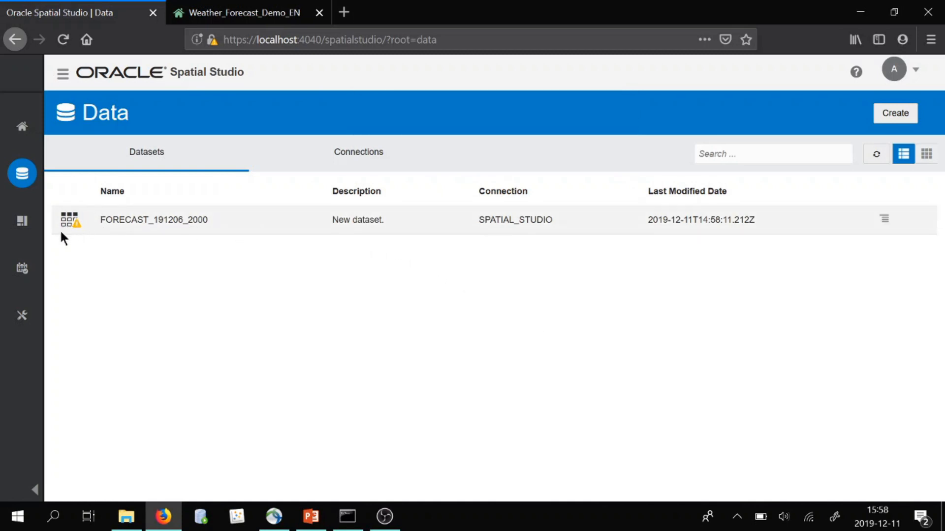
Create a Lon/Lat index on FORECAST_191206_2000 using the LON and LAT columns
right_click(113, 219)
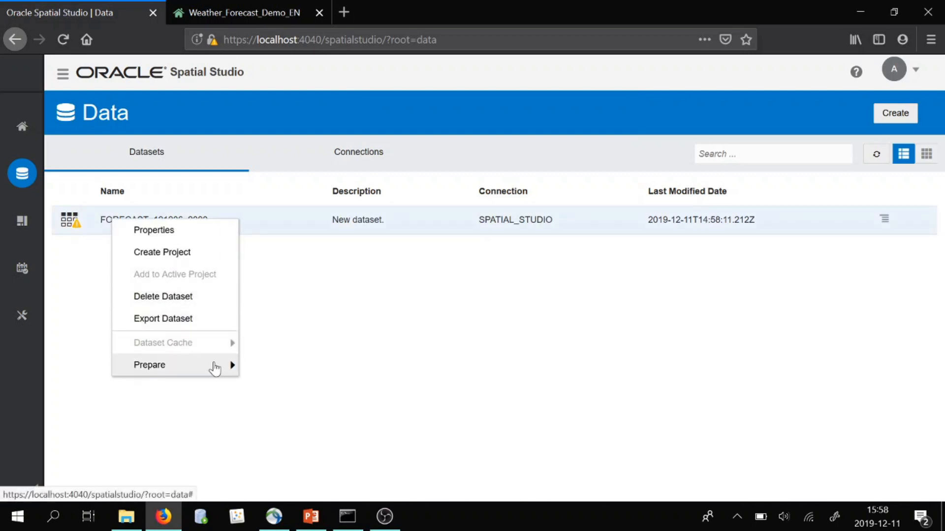
mouse_move(214, 368)
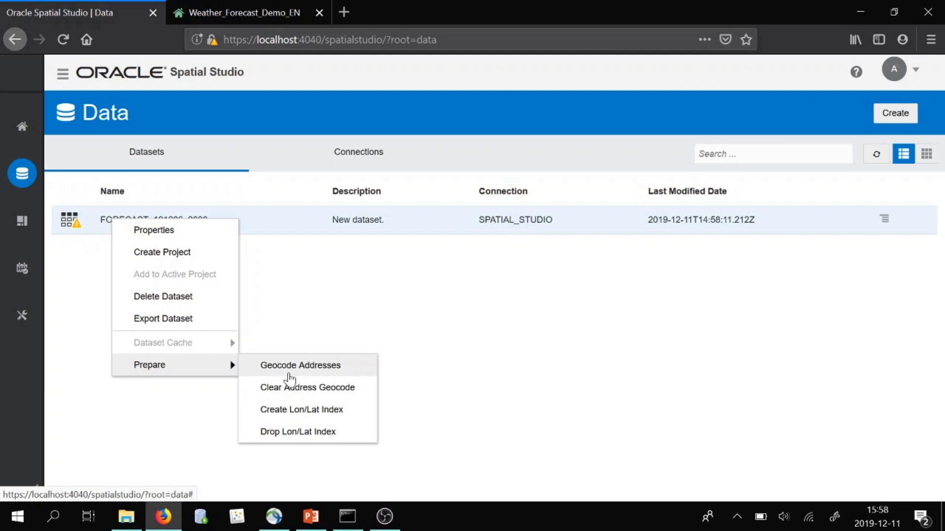
left_click(300, 411)
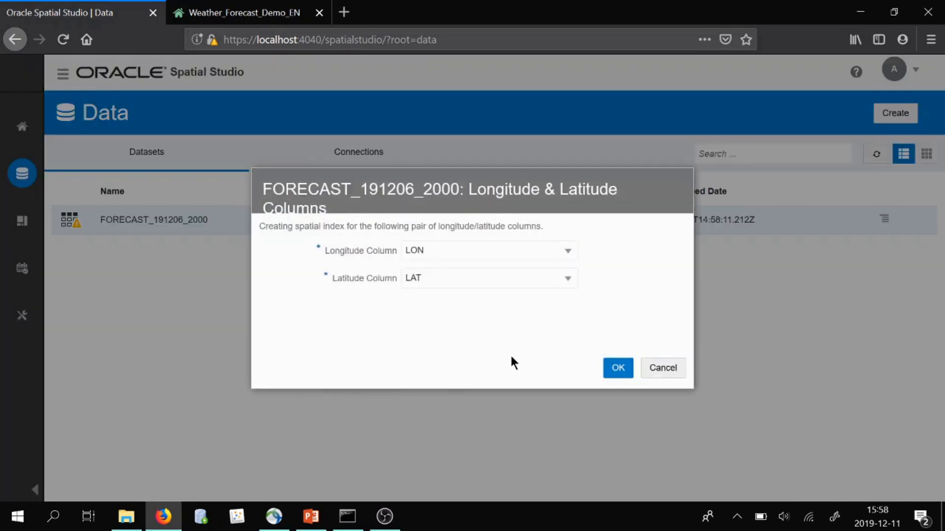
left_click(610, 367)
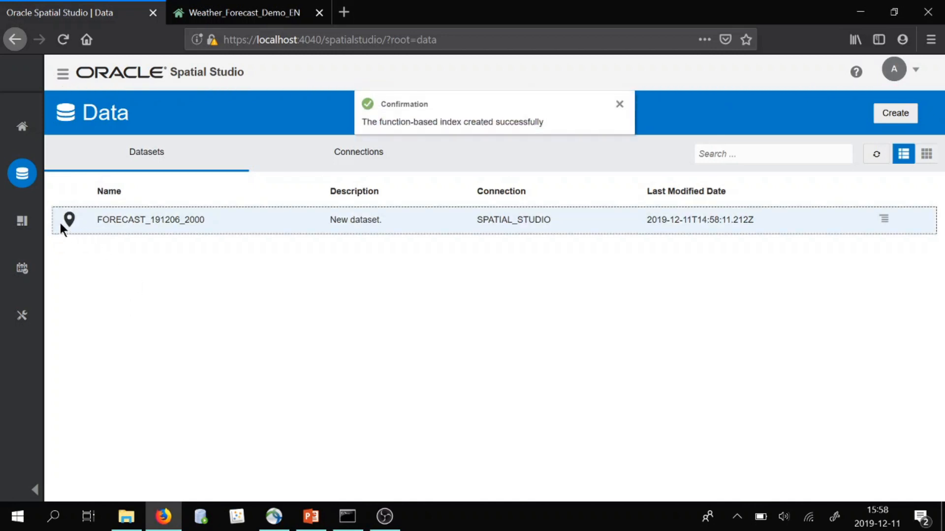
Create a second dataset from the KL_RIKS table of the SPATIAL_STUDIO connection
left_click(883, 120)
left_click(827, 173)
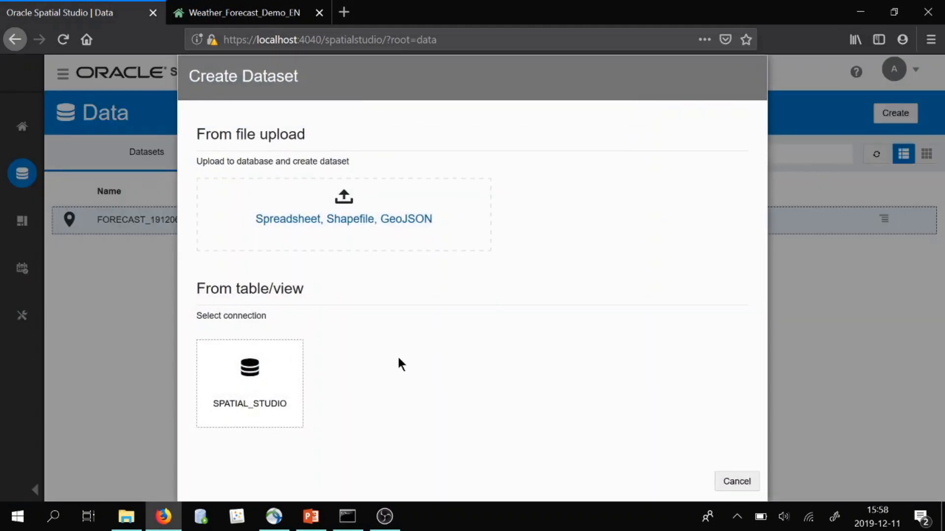
left_click(289, 383)
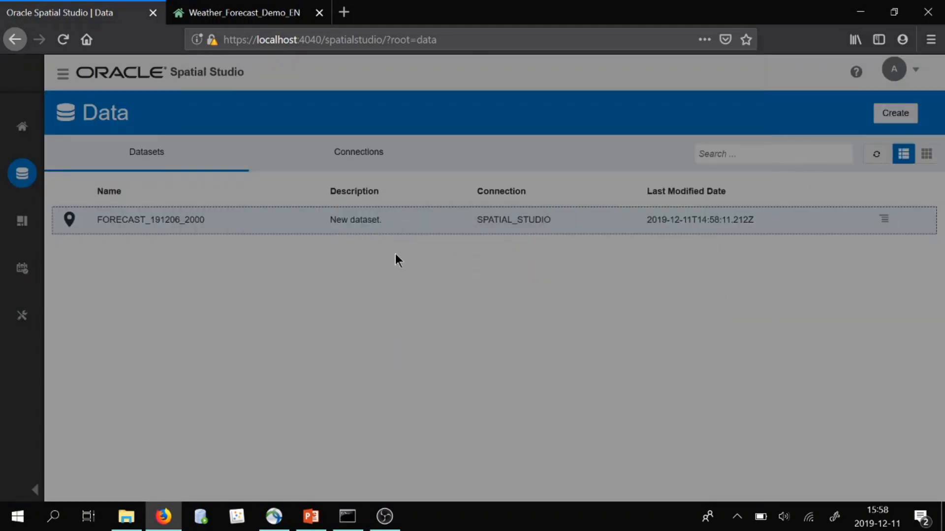
left_click(341, 117)
left_click(354, 132)
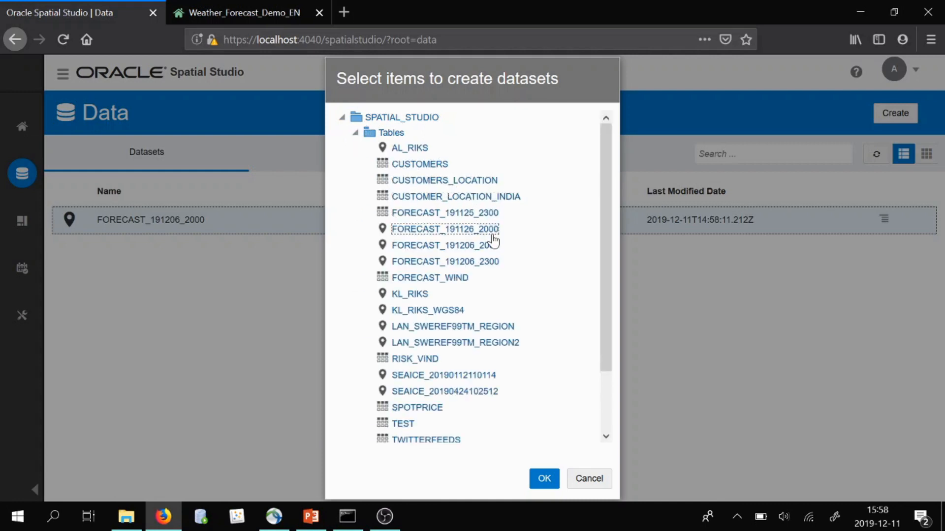
left_click(418, 294)
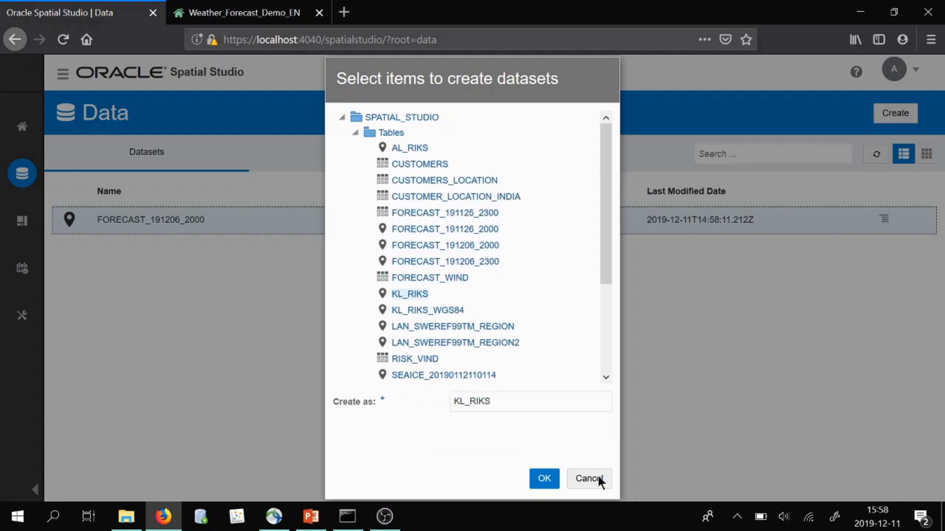
left_click(544, 478)
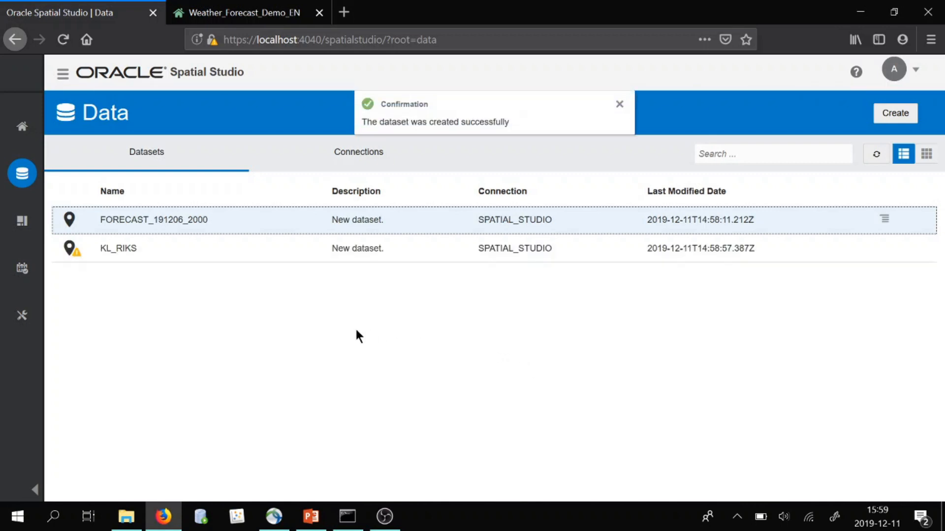
In the KL_RIKS dataset properties, set STUDIO_ID as the key column, validate the key and apply
right_click(74, 253)
left_click(91, 259)
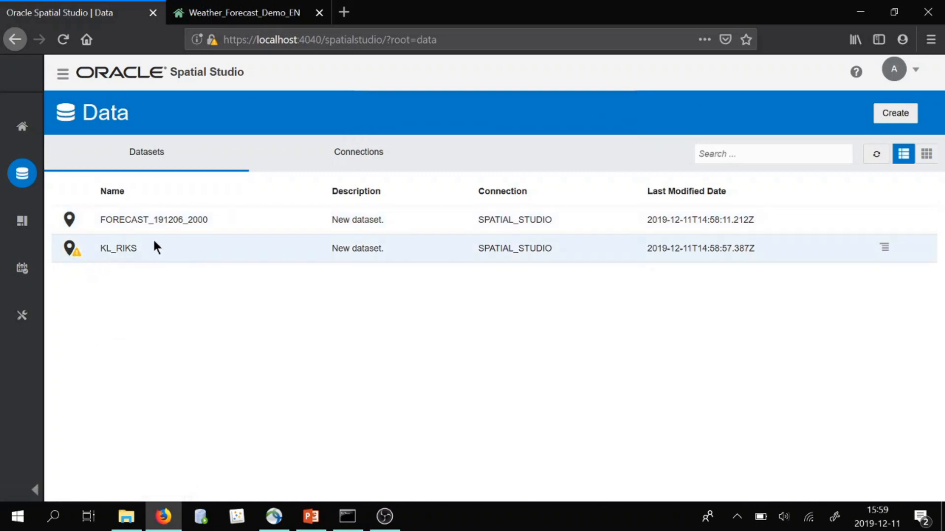
left_click(228, 140)
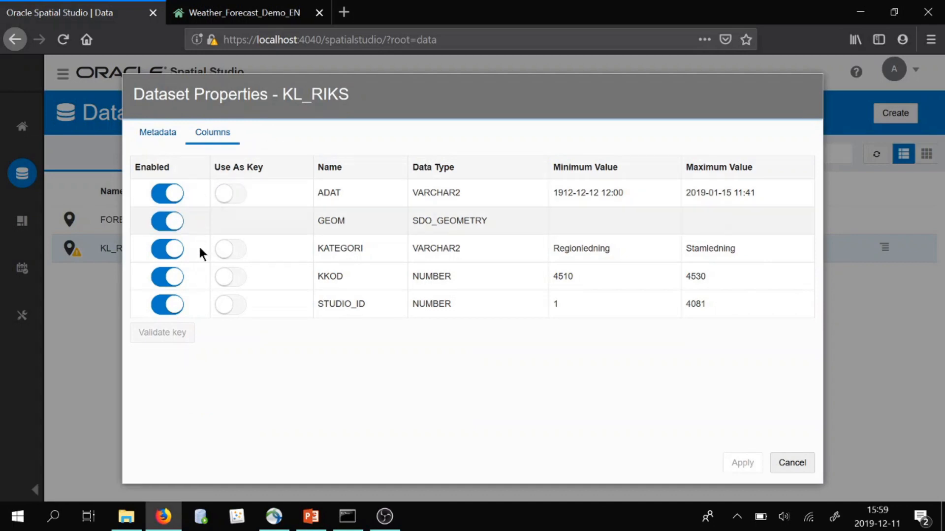
left_click(231, 304)
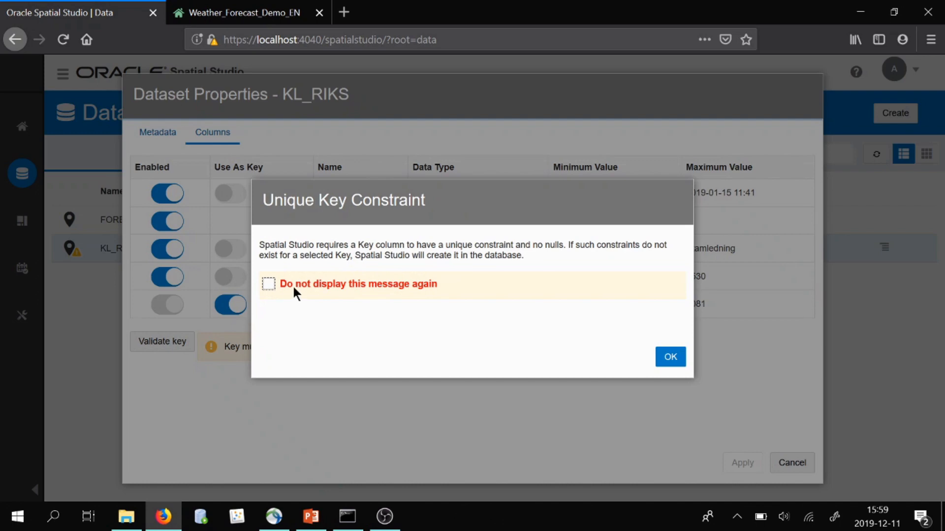
left_click(301, 284)
left_click(666, 356)
left_click(175, 347)
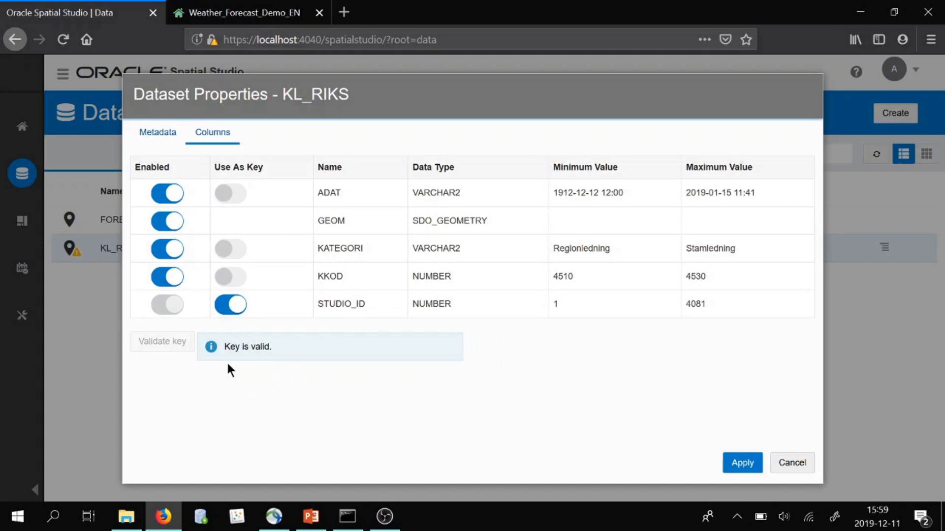
left_click(736, 460)
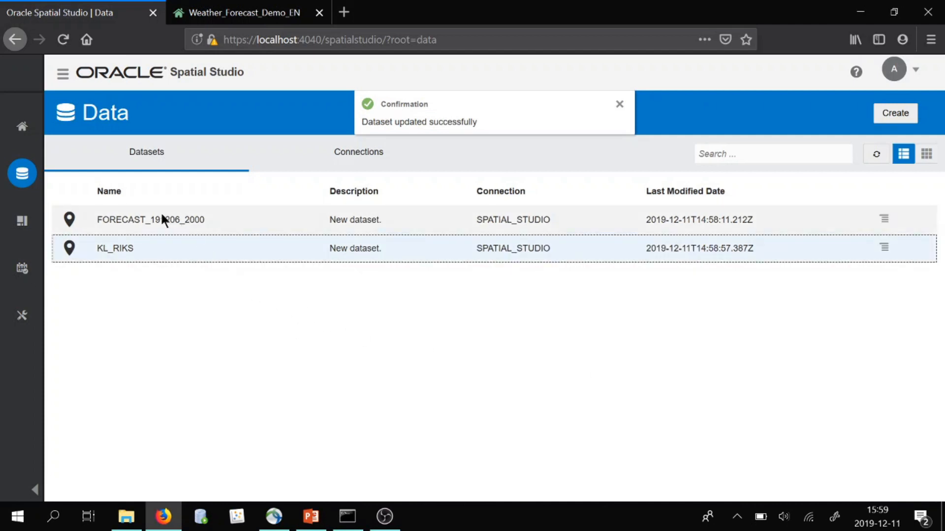
Create a project from FORECAST_191206_2000 and drop the dataset onto the map view
right_click(141, 218)
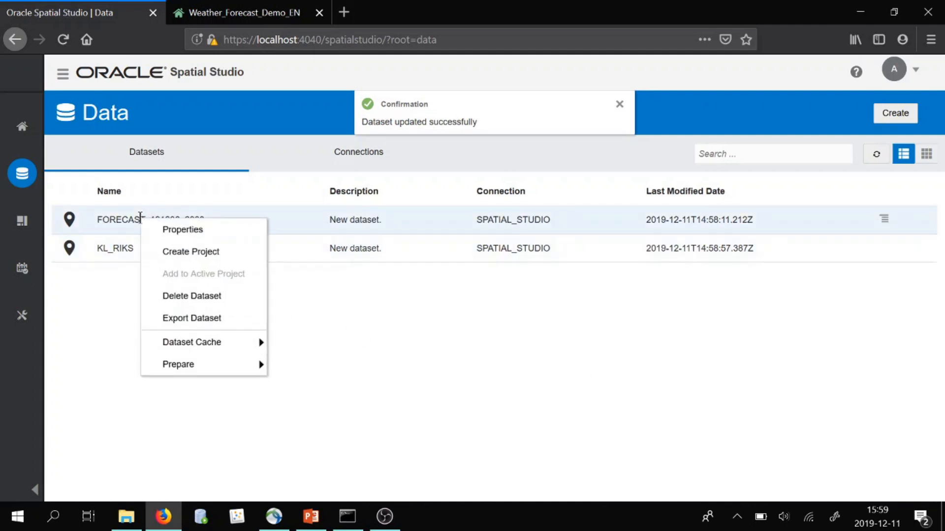
left_click(170, 252)
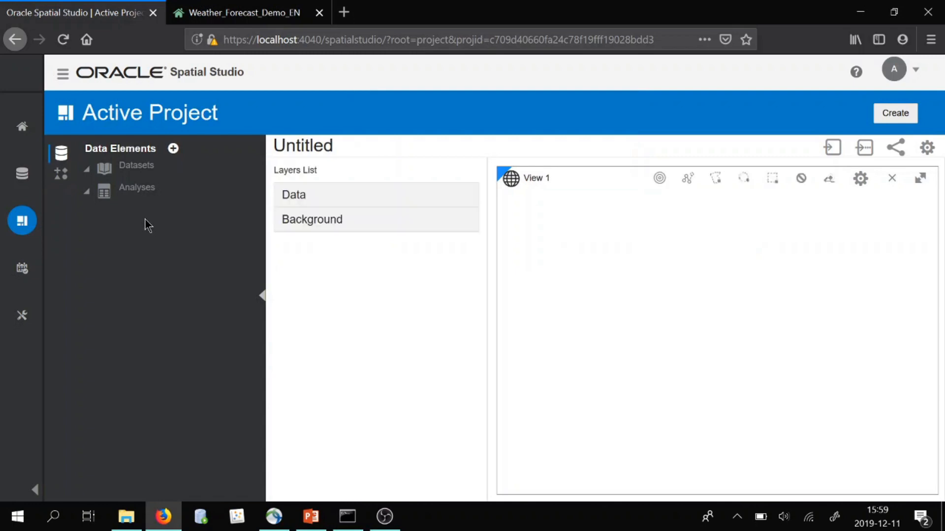
left_click_drag(129, 194, 648, 307)
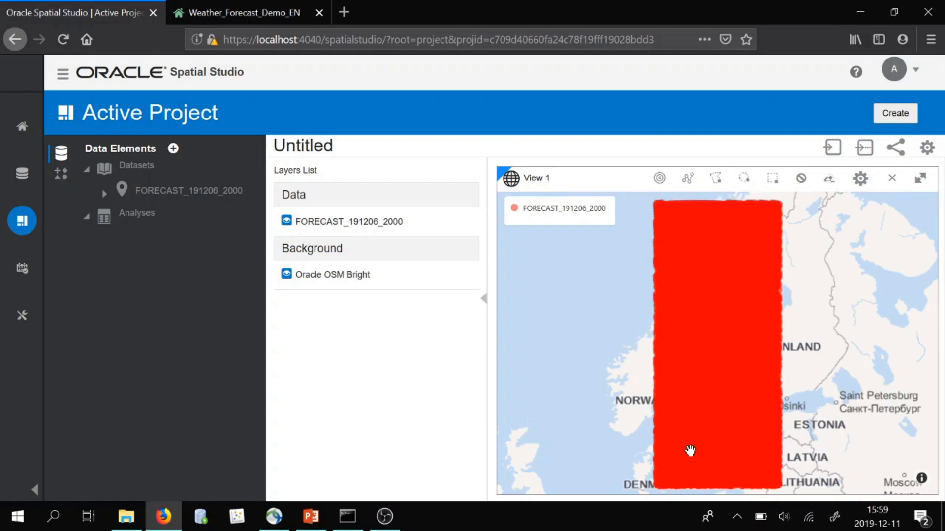
Zoom and pan the map to inspect the forecast points around Stockholm
scroll(707, 419, "up", 3)
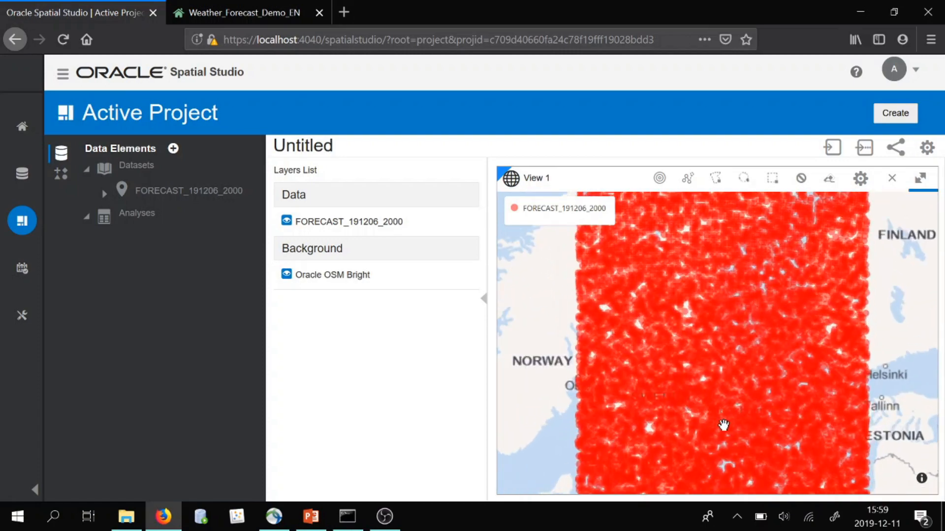
scroll(753, 388, "up", 2)
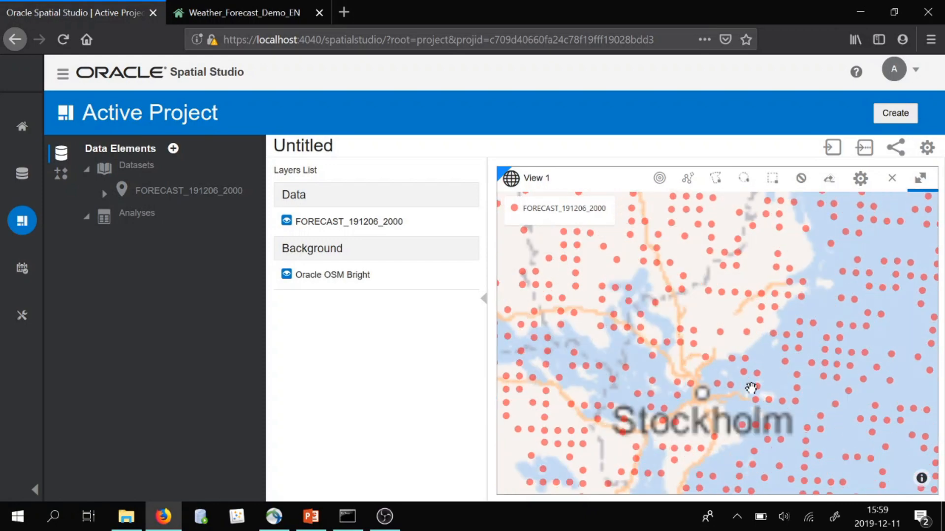
left_click_drag(719, 382, 751, 305)
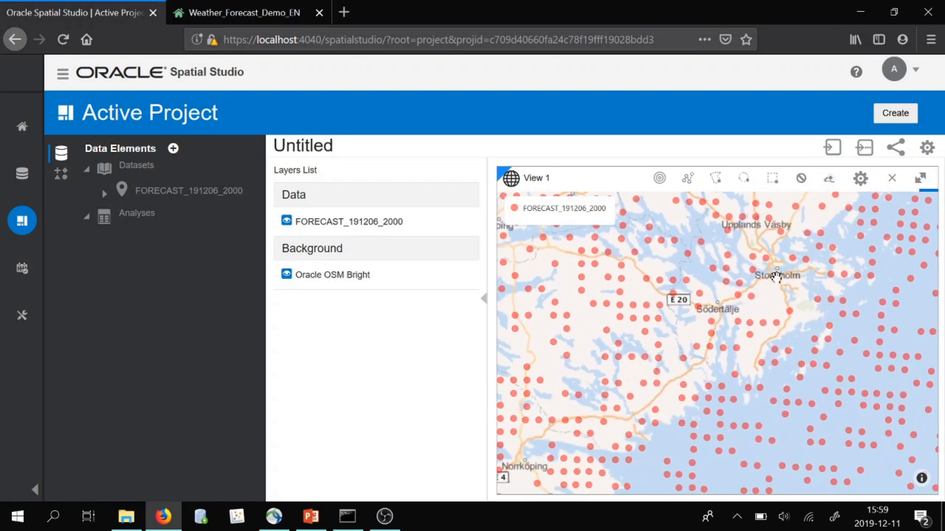
scroll(751, 305, "up", 1)
scroll(623, 334, "down", 5)
scroll(630, 408, "down", 2)
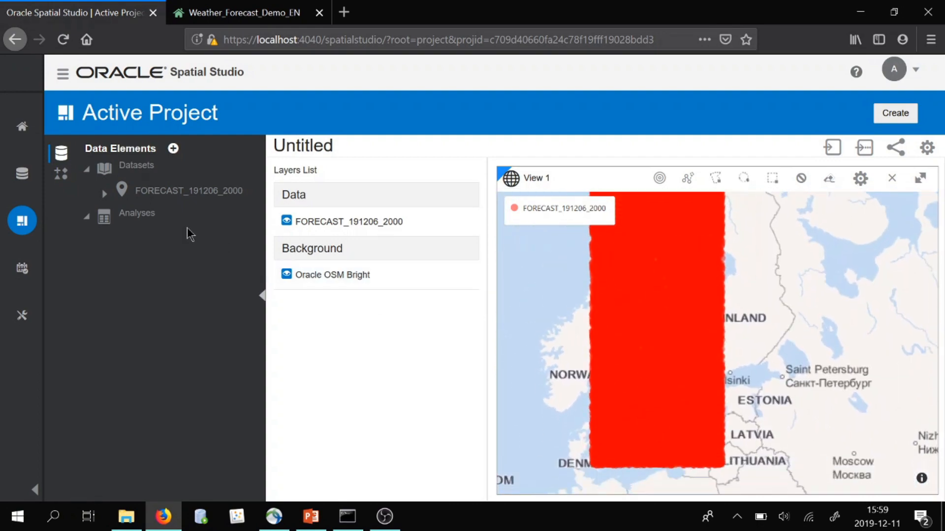
Add the KL_RIKS dataset to the project and drop it onto the map as a layer
left_click(173, 148)
left_click(187, 166)
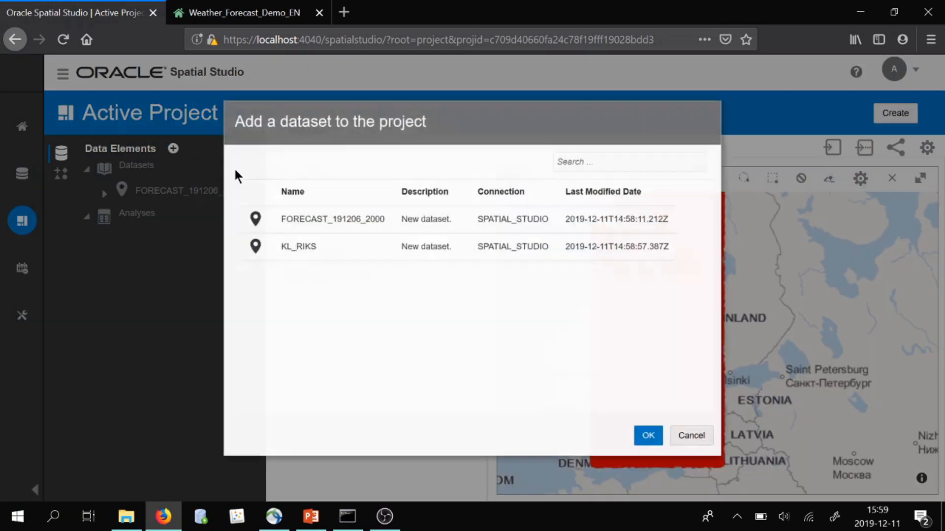
left_click(655, 441)
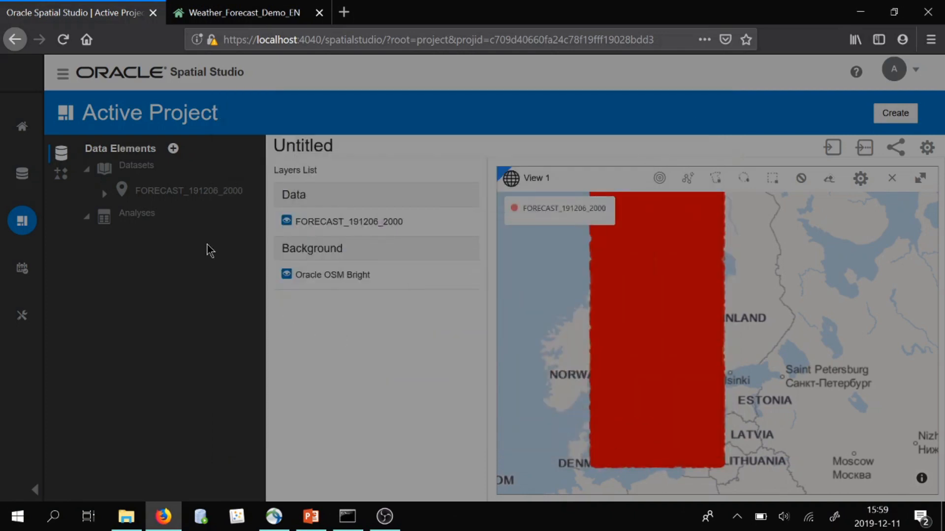
left_click_drag(157, 216, 703, 370)
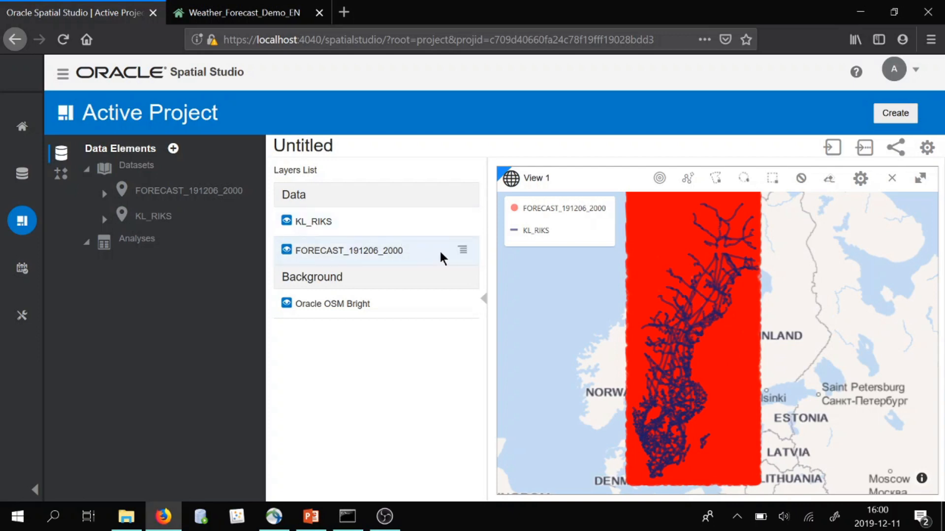
Open the FORECAST_191206_2000 layer settings and switch its legend inclusion off and back on
left_click(464, 250)
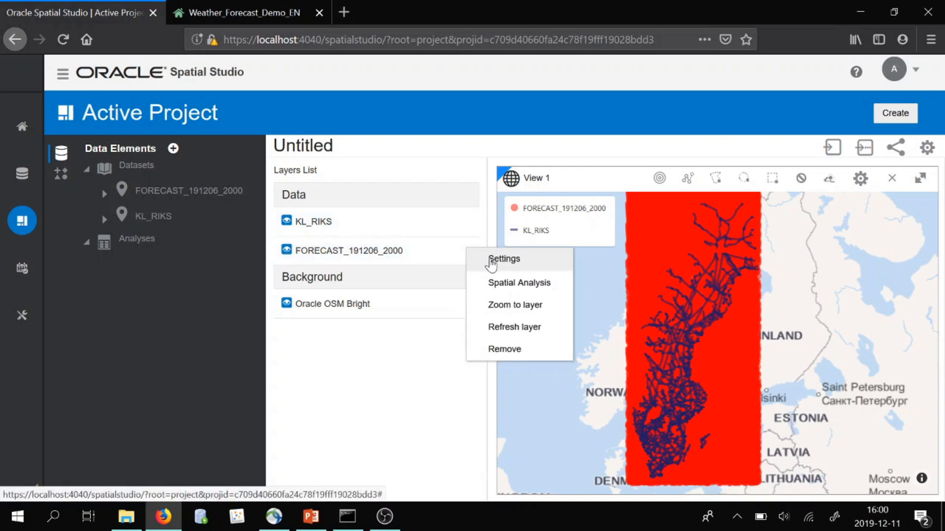
left_click(491, 261)
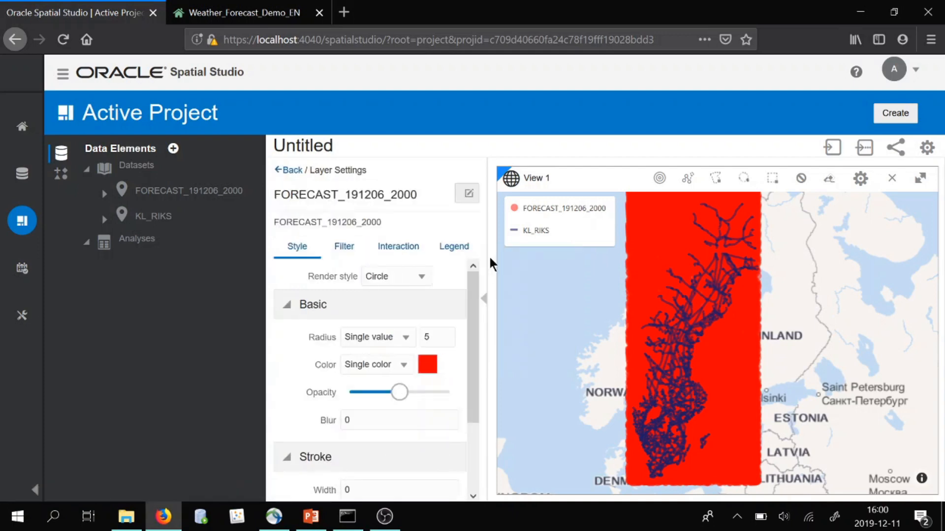
left_click(463, 249)
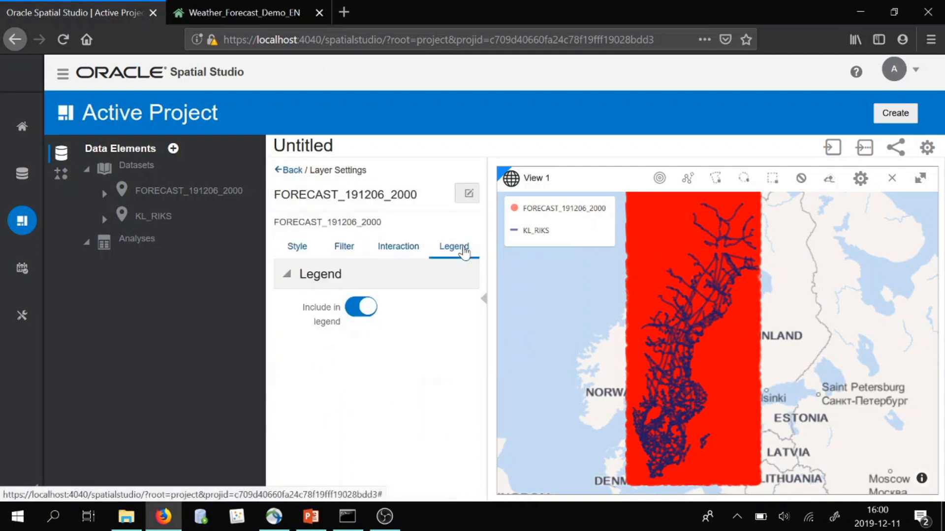
left_click(360, 309)
left_click(359, 310)
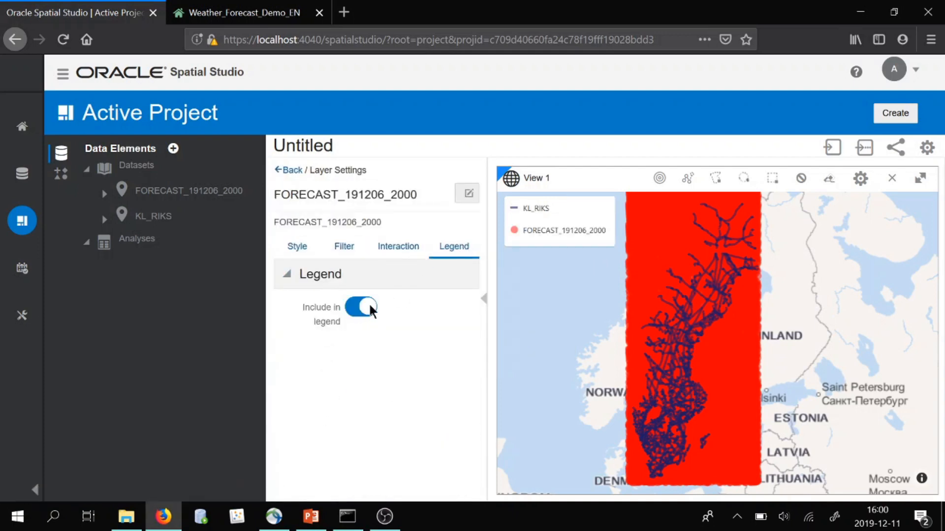
Examine the layer's Interaction and Filter options, including the filter column choices, before returning to the style settings
left_click(408, 252)
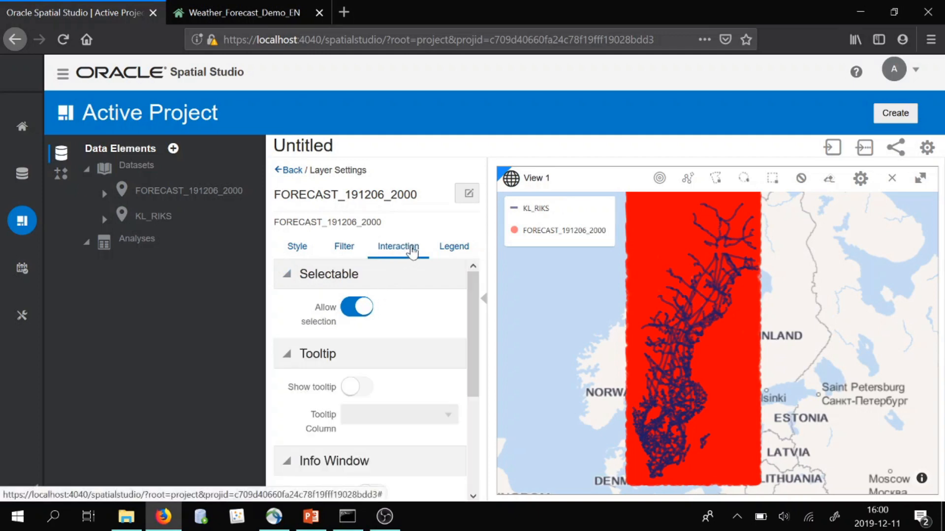
scroll(384, 369, "down", 3)
scroll(392, 369, "down", 2)
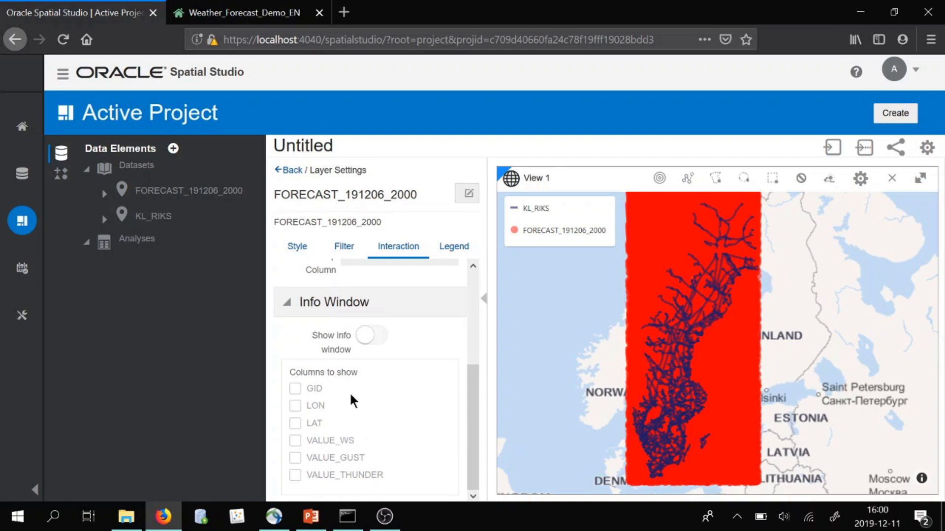
scroll(353, 397, "up", 5)
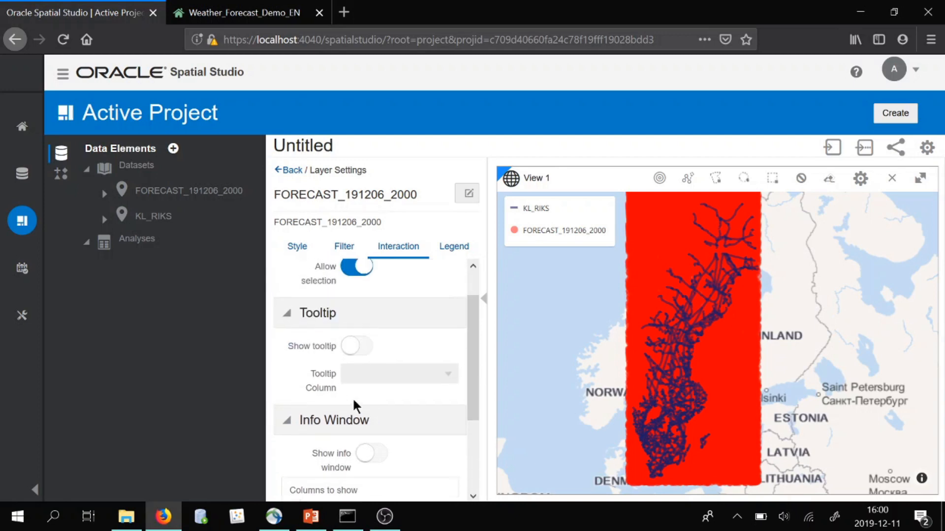
left_click(355, 258)
left_click(382, 276)
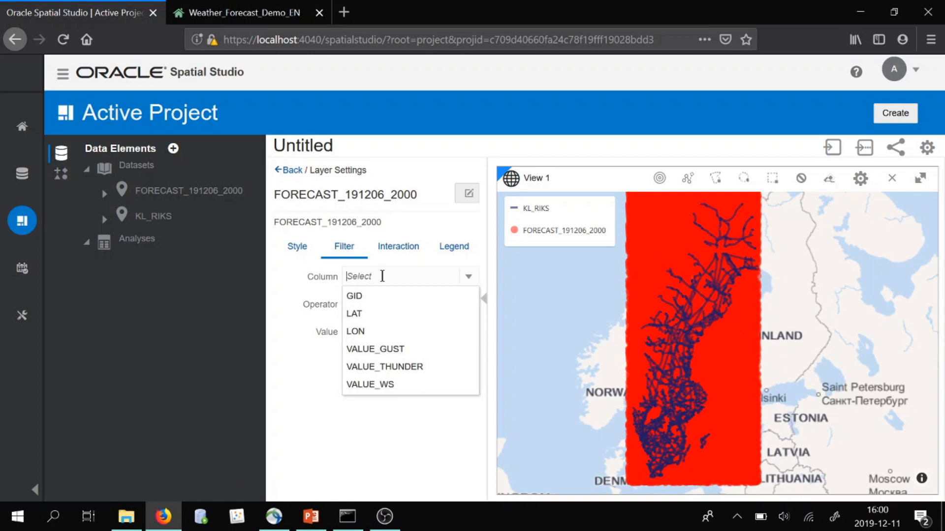
left_click(298, 248)
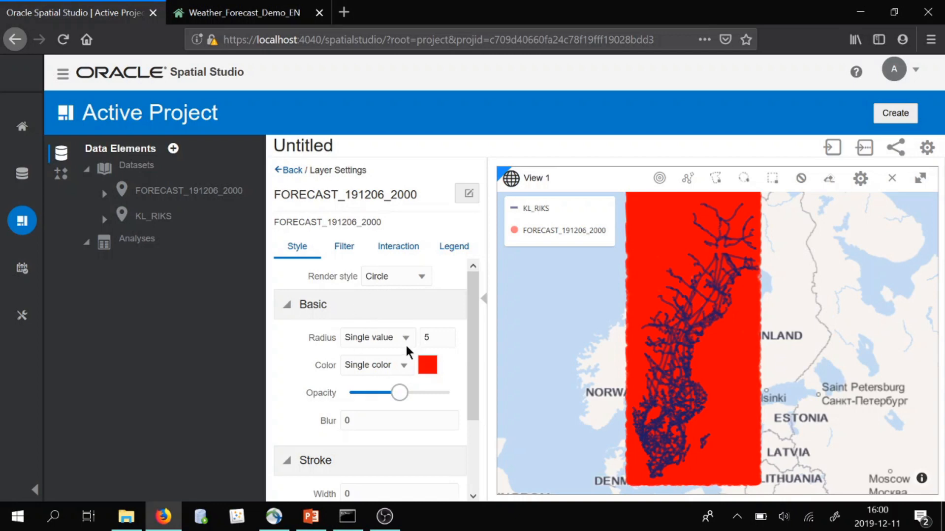
Color the forecast points based on data using the VALUE_GUST column
scroll(407, 352, "down", 2)
scroll(409, 353, "up", 1)
scroll(408, 353, "up", 1)
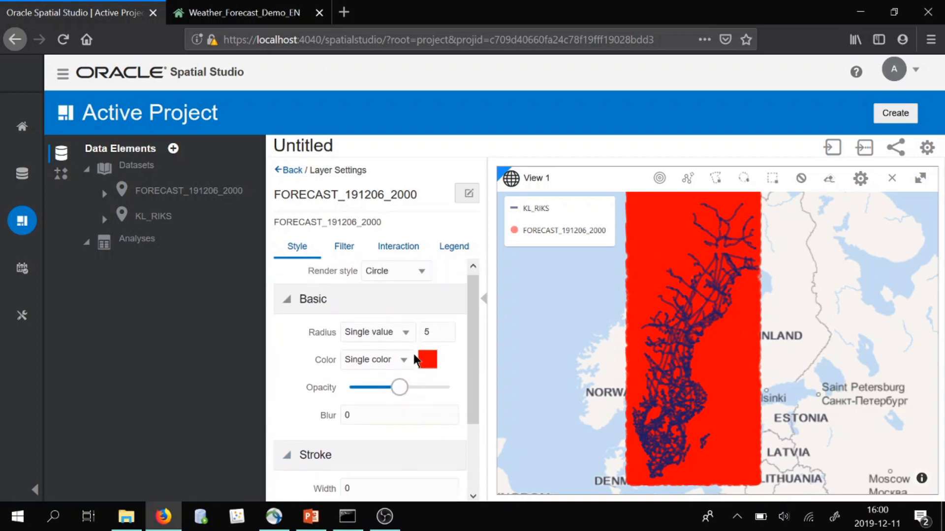
left_click(399, 365)
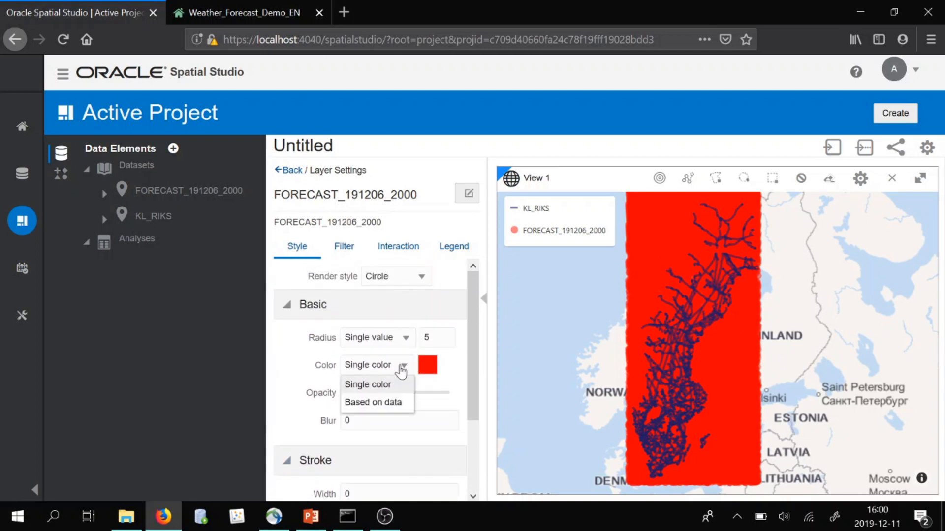
left_click(398, 403)
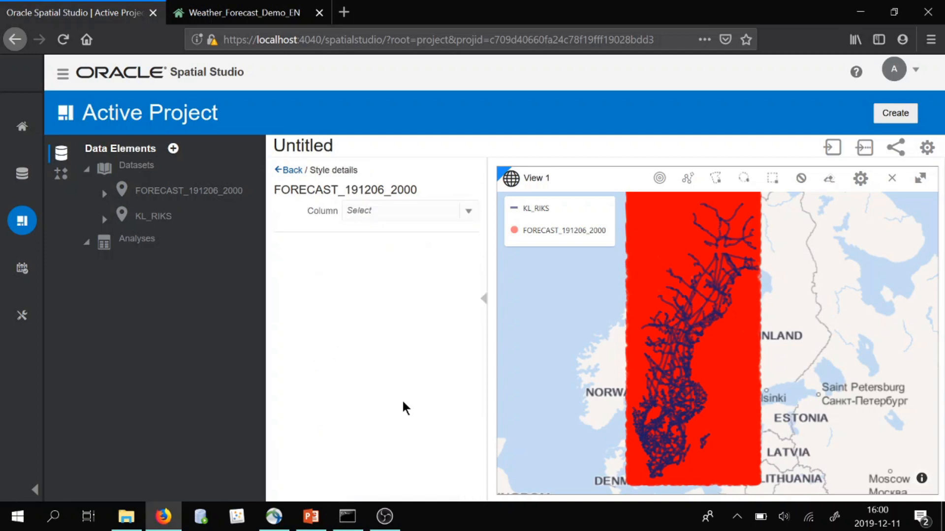
left_click(397, 212)
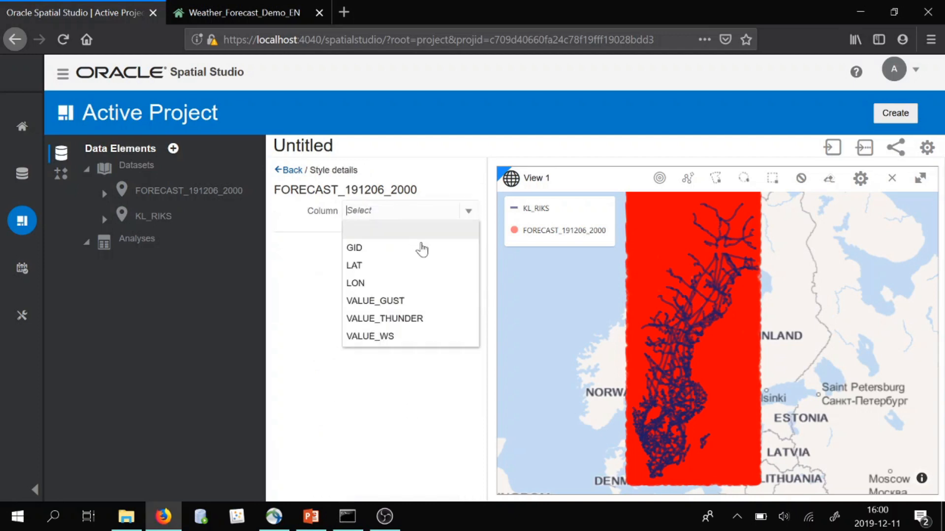
left_click(426, 302)
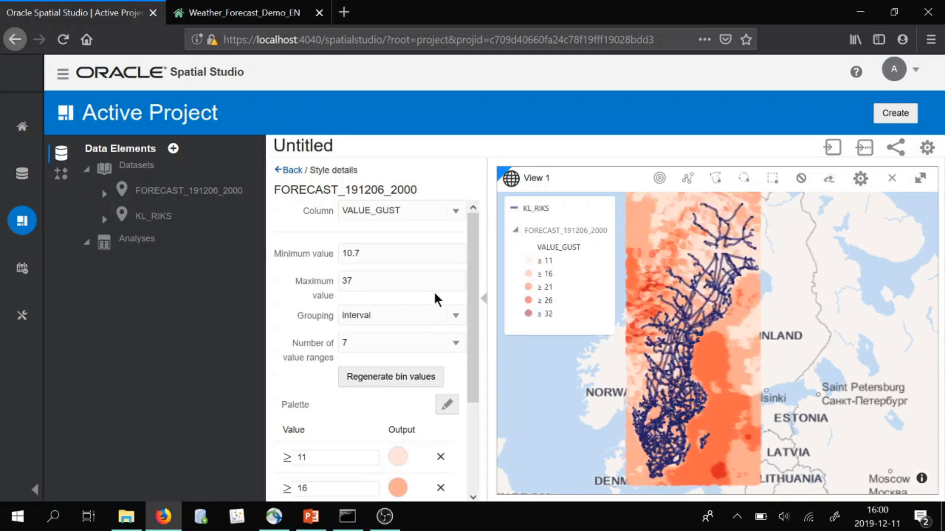
Zoom and pan the map to inspect the gust-colored forecast points across Sweden
scroll(728, 396, "down", 2)
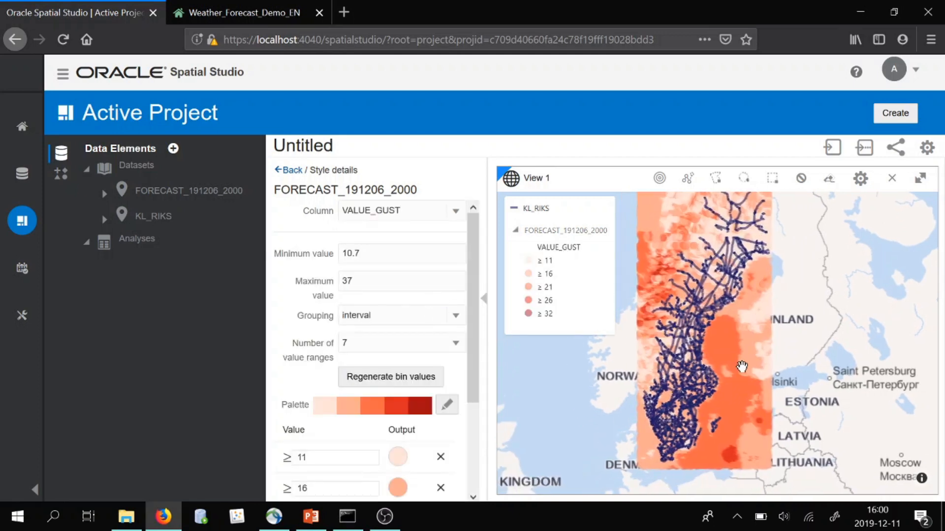
left_click_drag(742, 317, 729, 322)
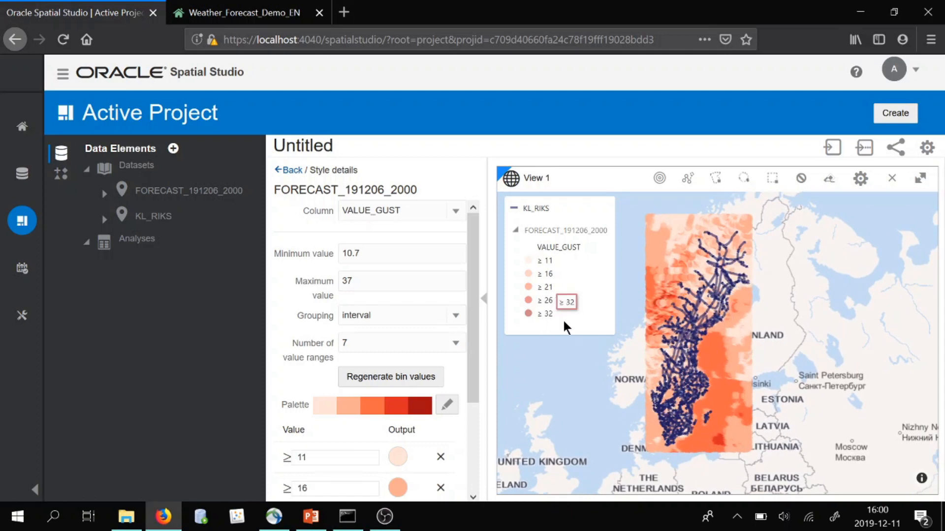
scroll(675, 301, "up", 1)
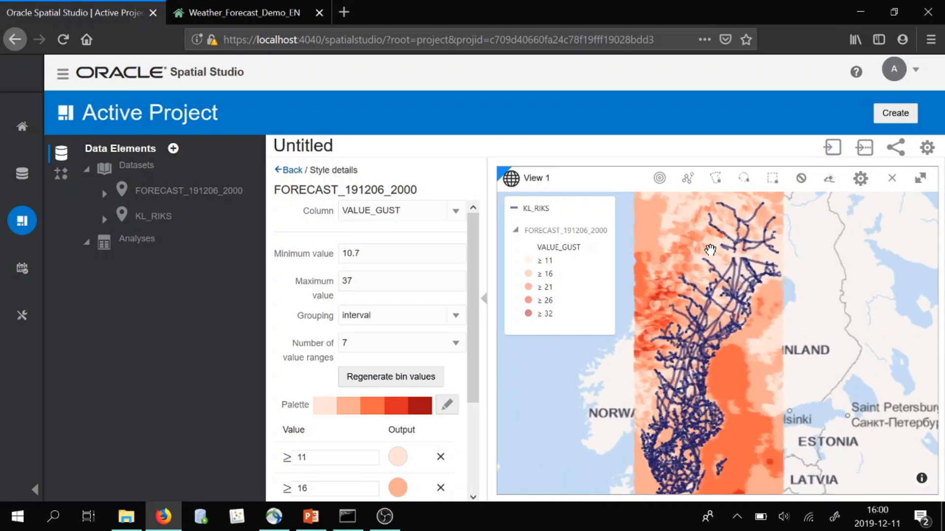
left_click_drag(651, 360, 657, 325)
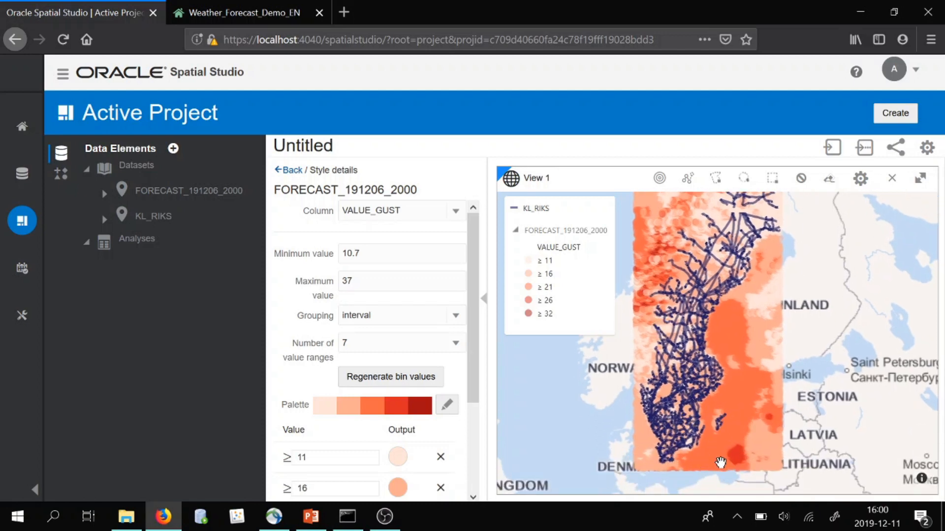
scroll(692, 454, "down", 1)
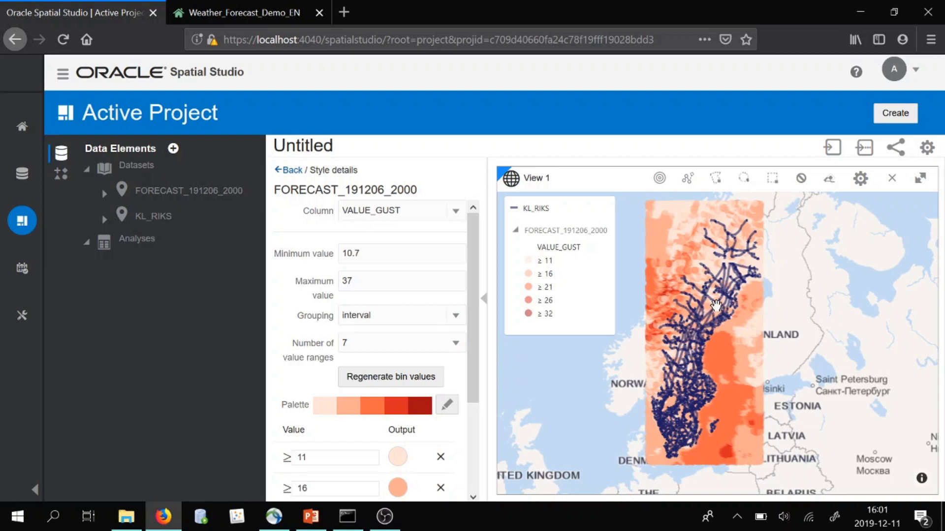
scroll(704, 383, "up", 1)
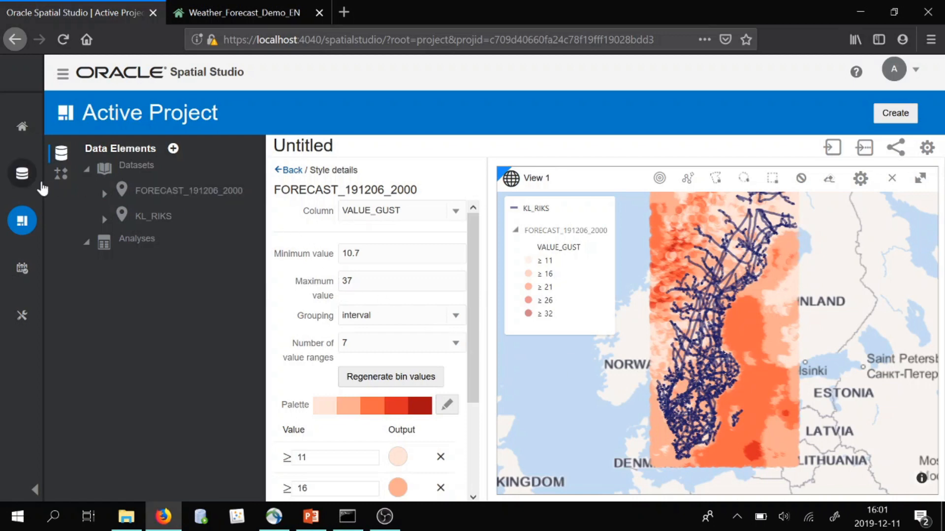
Create a new dataset by uploading the four Lan_Sweref99TM_region shapefile files
left_click(22, 181)
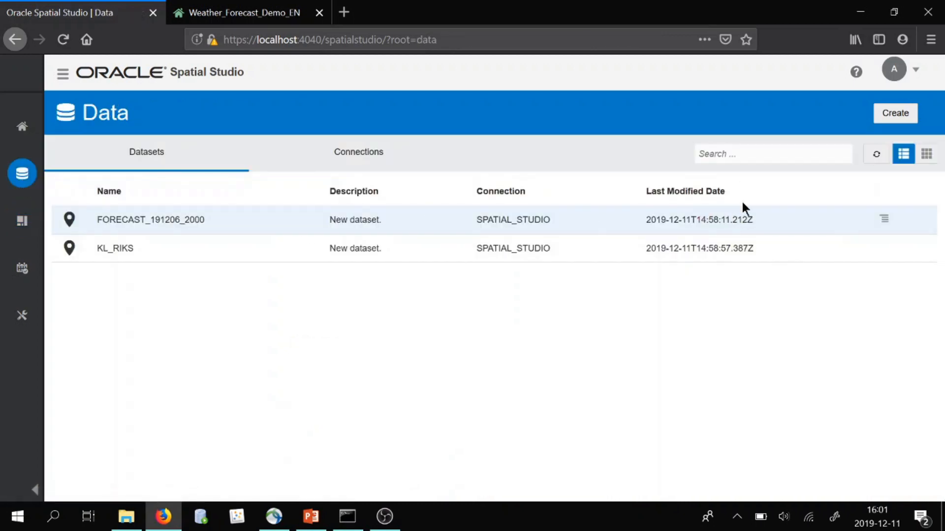
left_click(900, 114)
left_click(813, 183)
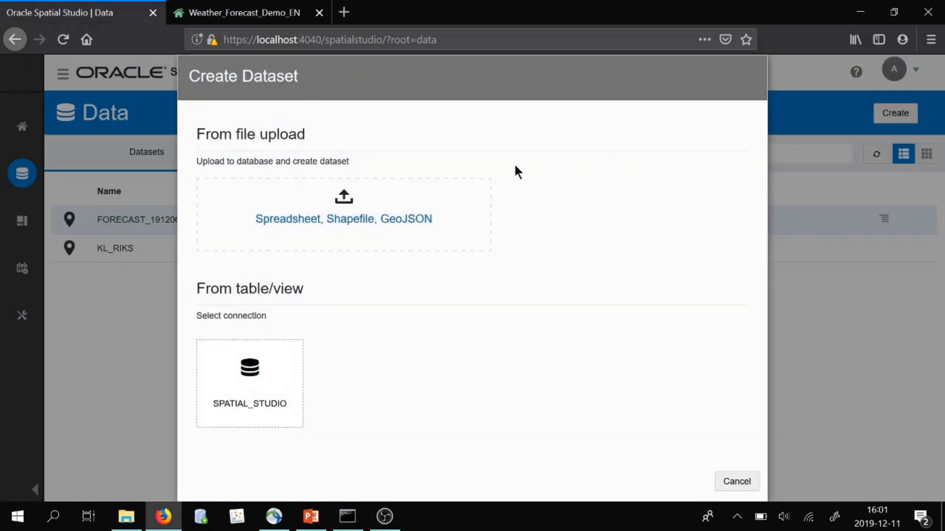
left_click(459, 204)
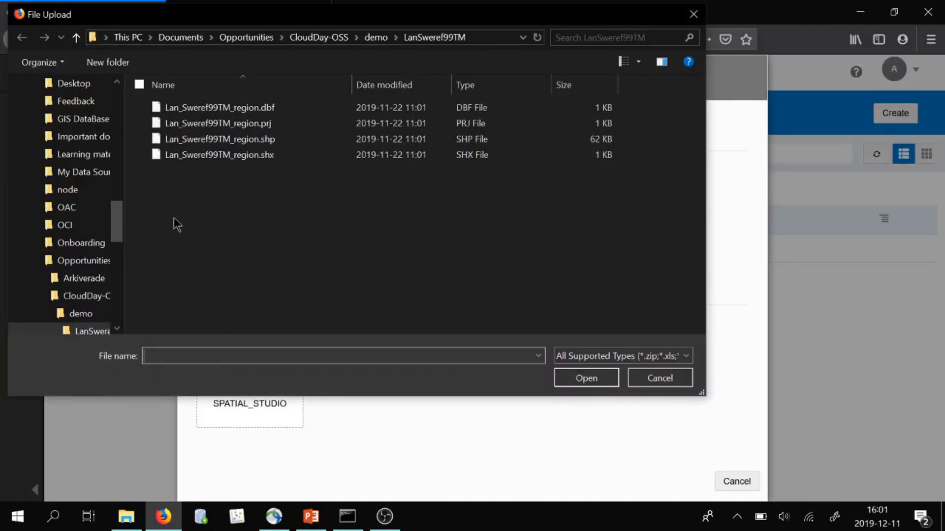
left_click_drag(173, 218, 317, 101)
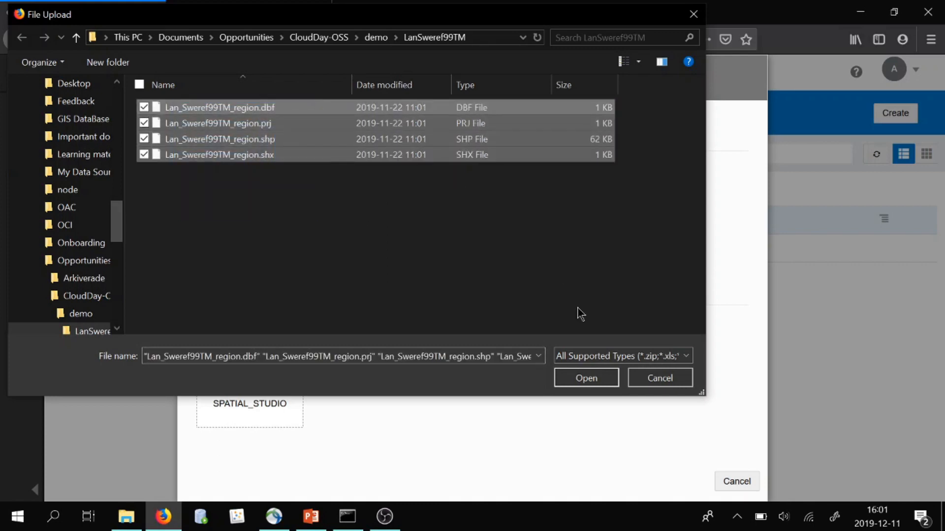
left_click(580, 378)
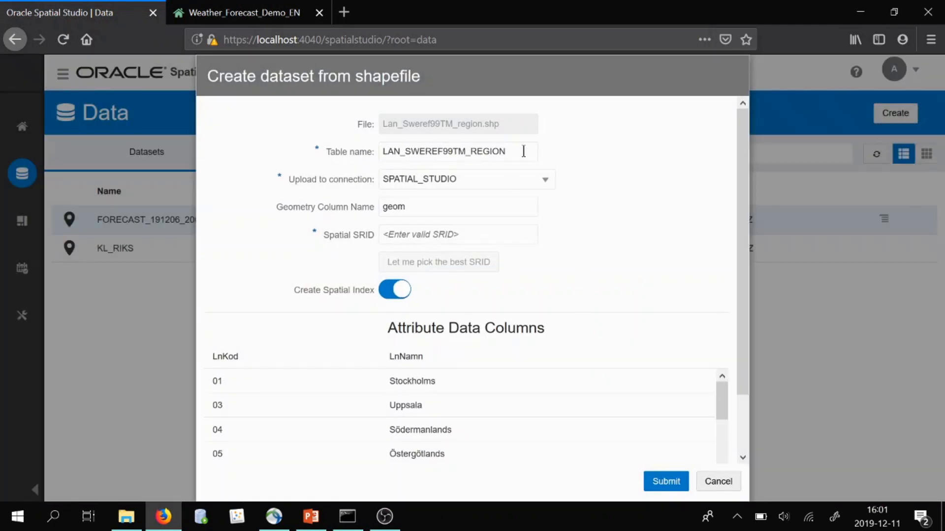
Name the table SWEDEN, set the spatial SRID to 3006, submit, and dismiss the upload notice permanently
double_click(523, 152)
type("SWEDEN")
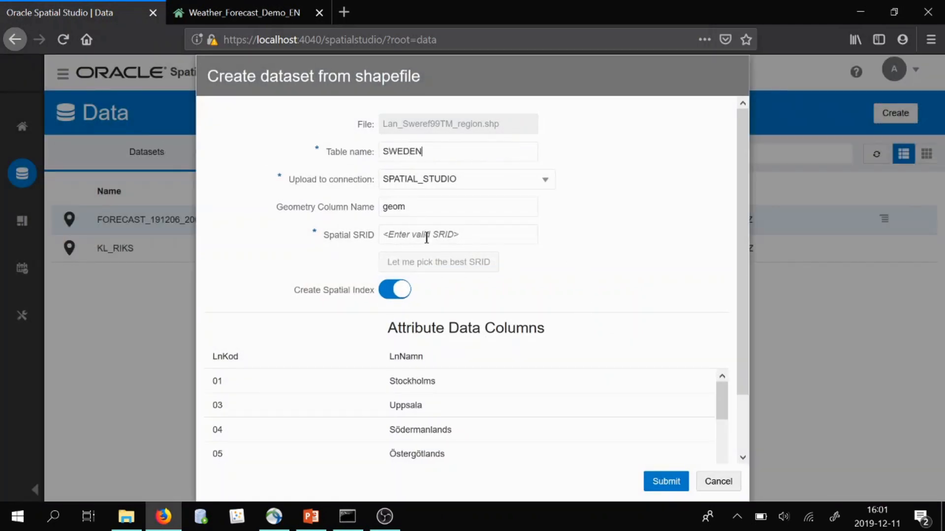
left_click(425, 235)
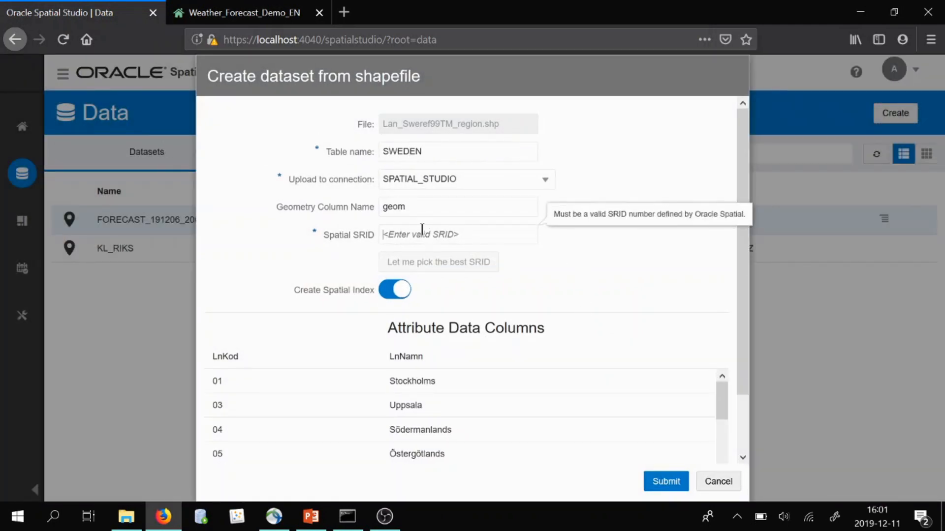
type("3006")
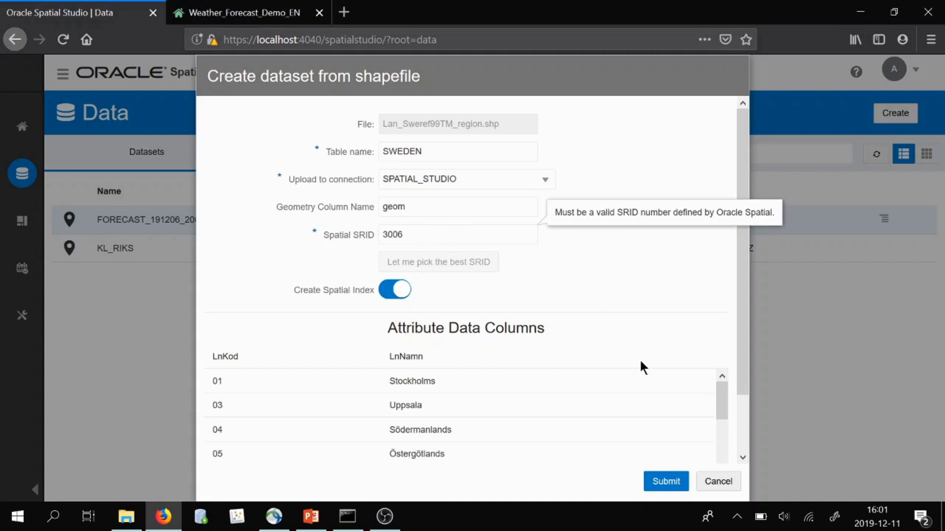
left_click(676, 482)
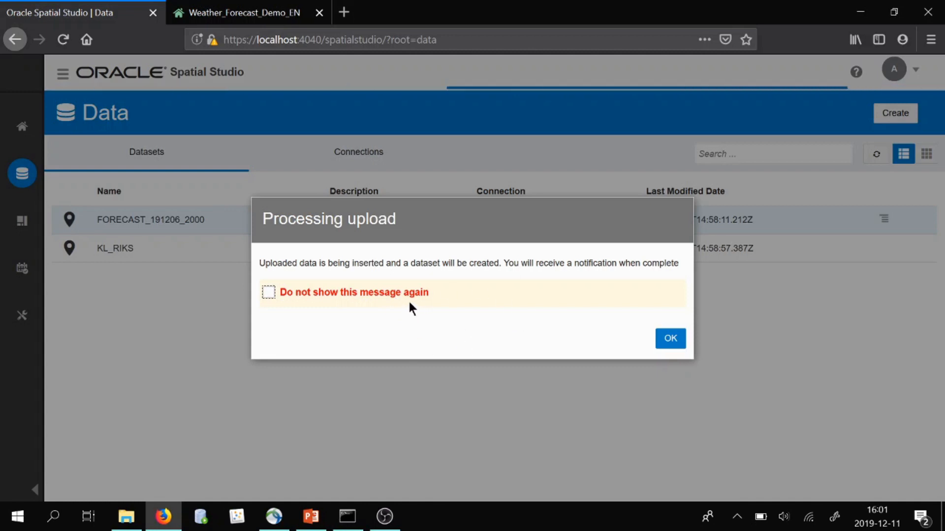
left_click(406, 293)
left_click(669, 339)
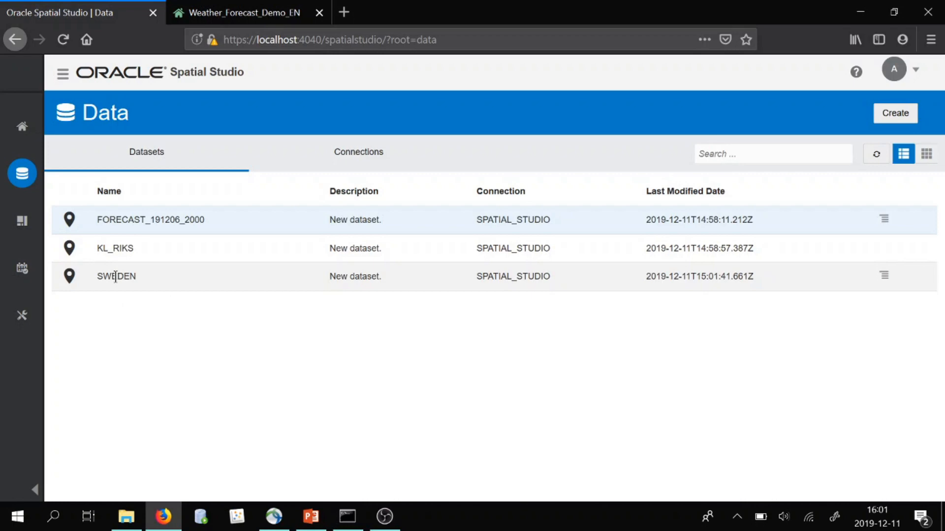
Add the SWEDEN dataset to the active project and drop it onto the map as a layer
right_click(115, 277)
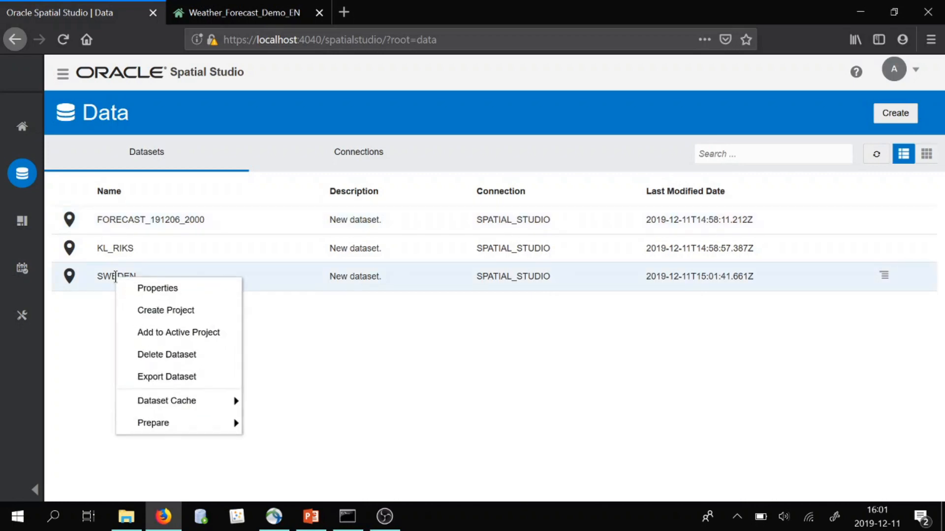
left_click(22, 220)
left_click(174, 148)
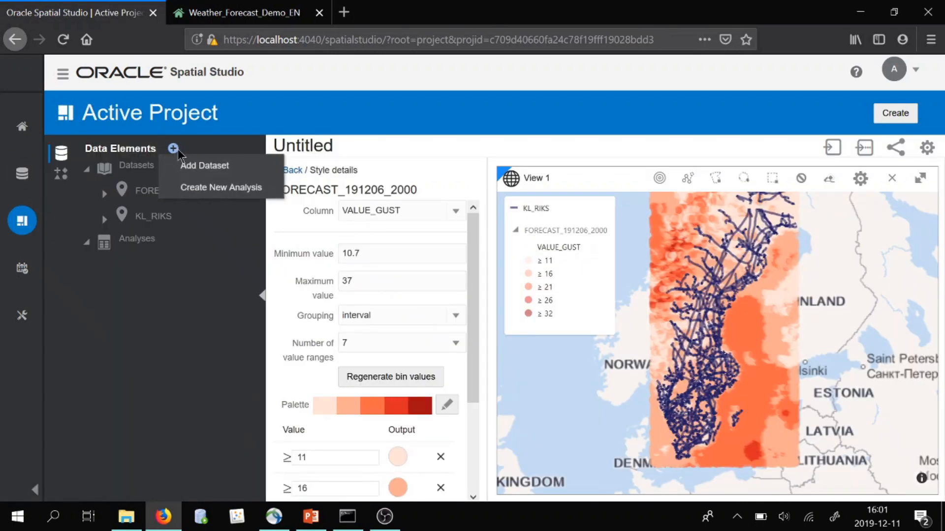
left_click(197, 167)
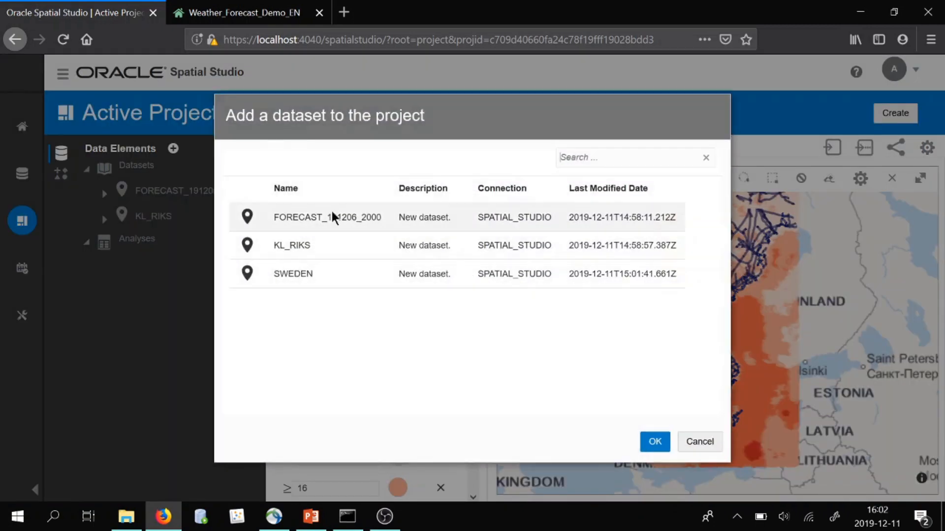
left_click(653, 443)
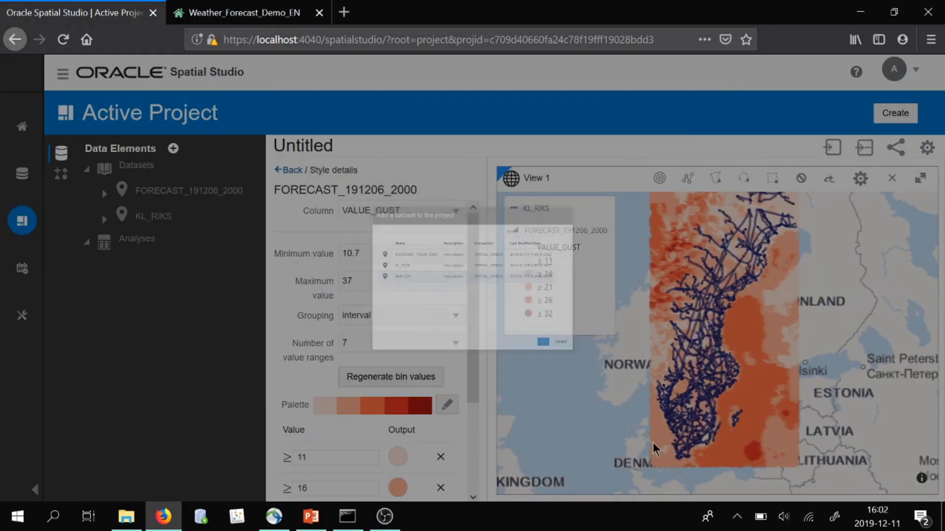
left_click_drag(144, 237, 595, 339)
left_click(295, 175)
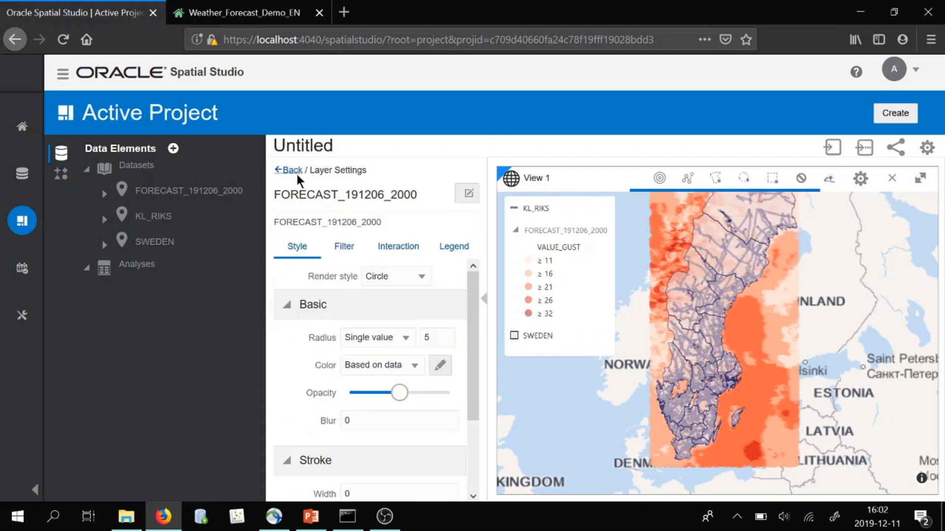
Open spatial analysis for the forecast layer and browse the Filter, Combine, Transform and Measure operations, including their advanced ones
left_click(290, 168)
mouse_move(726, 333)
left_mouse_down()
mouse_move(716, 419)
mouse_move(727, 395)
mouse_move(724, 346)
left_mouse_up()
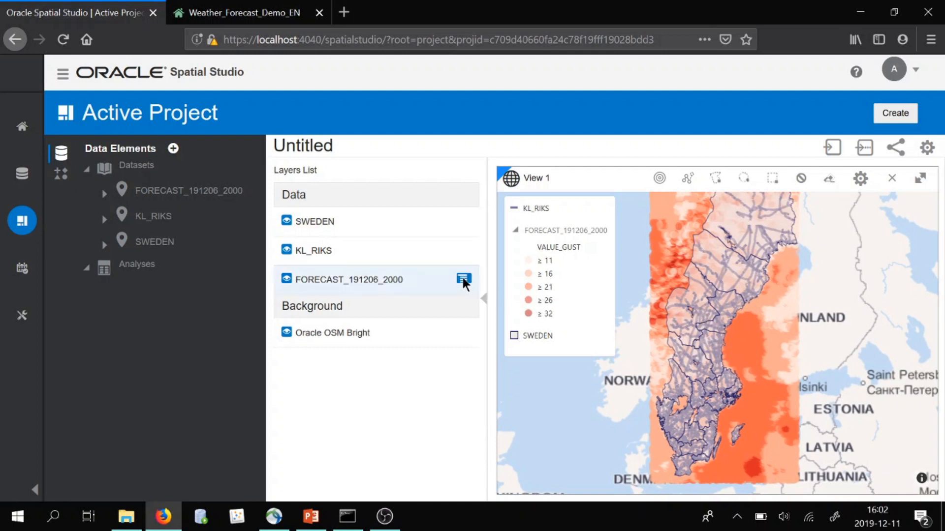
left_click(463, 279)
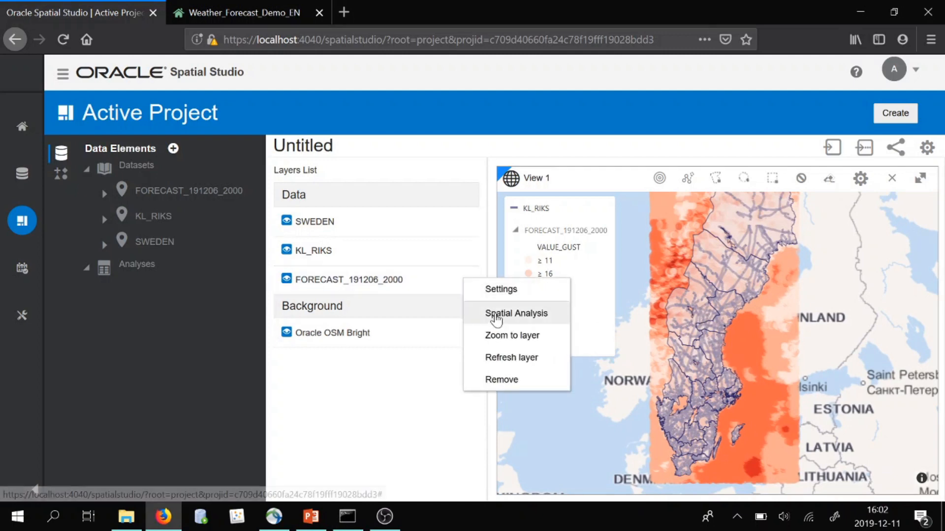
left_click(495, 319)
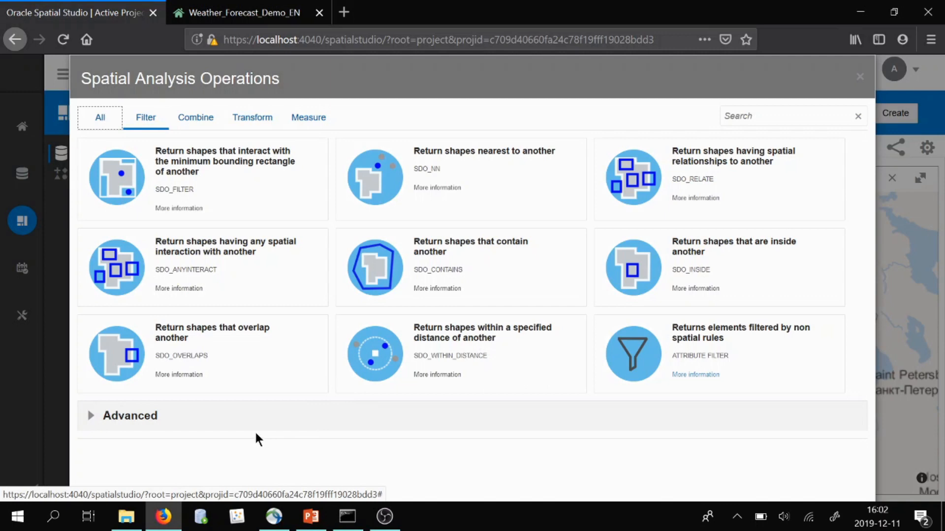
left_click(89, 416)
scroll(350, 415, "down", 2)
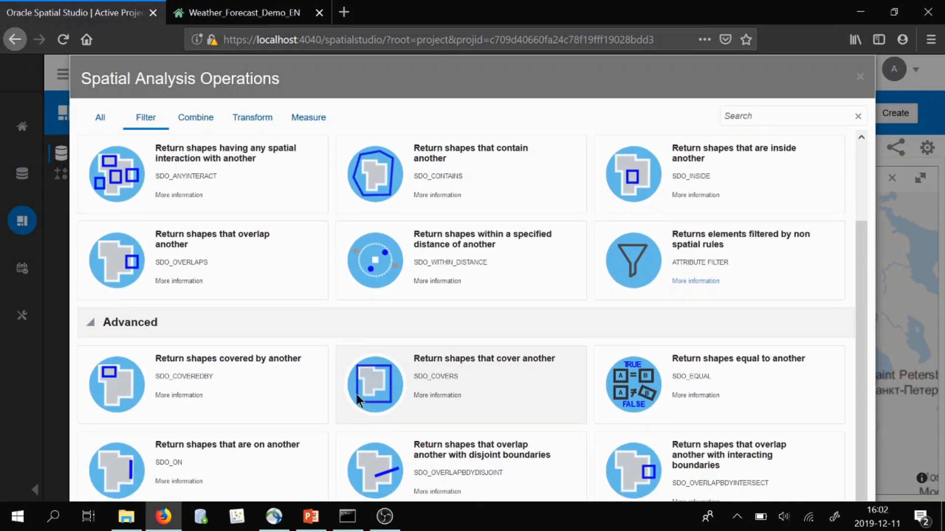
scroll(356, 374, "up", 2)
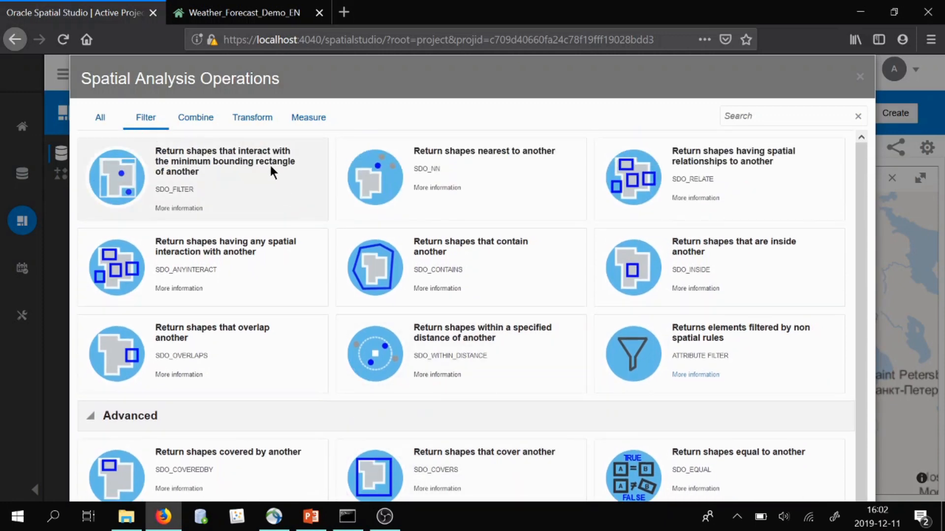
left_click(204, 120)
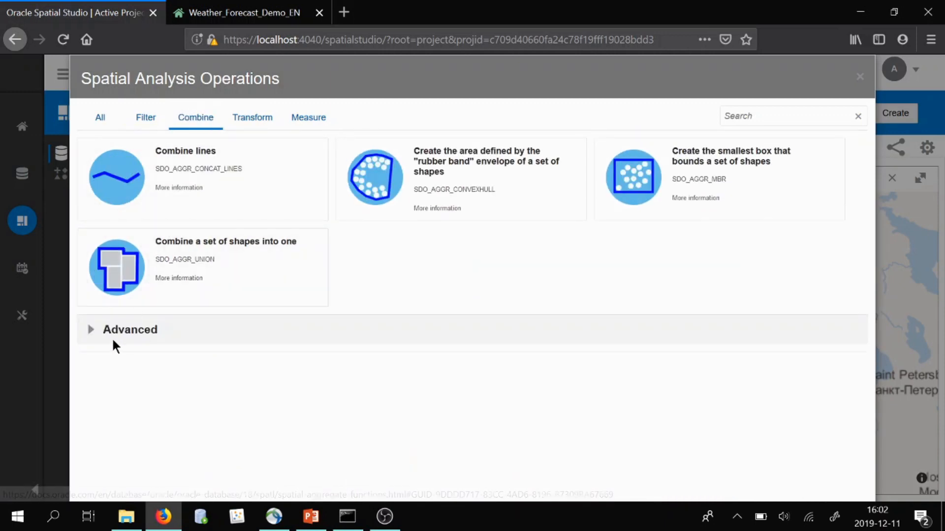
left_click(95, 336)
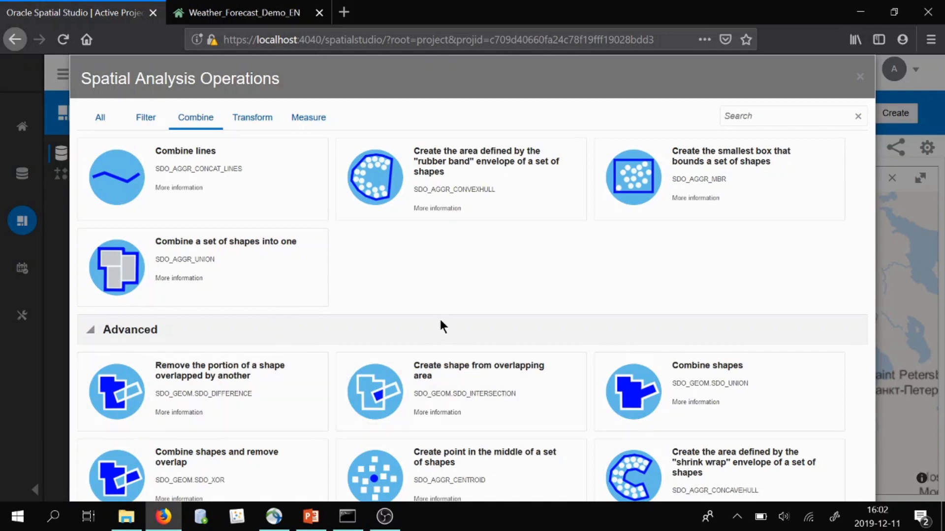
left_click(243, 122)
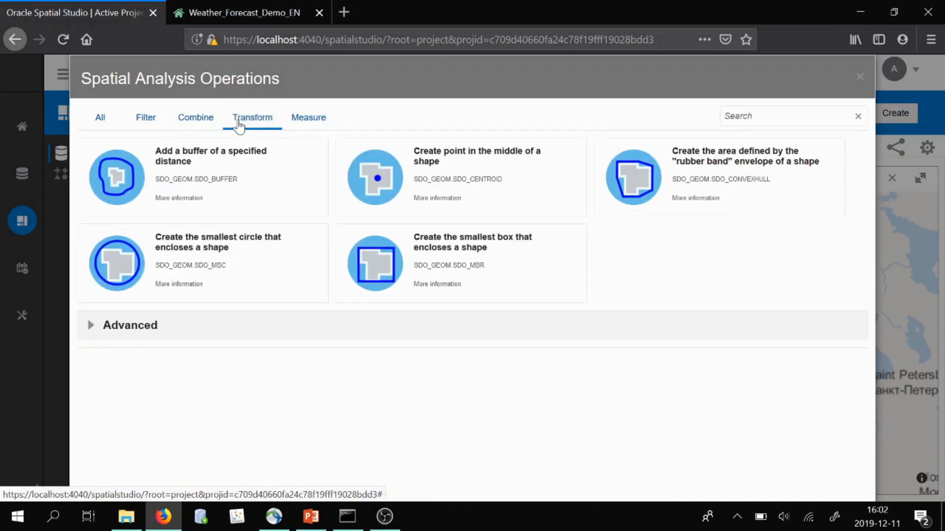
left_click(90, 326)
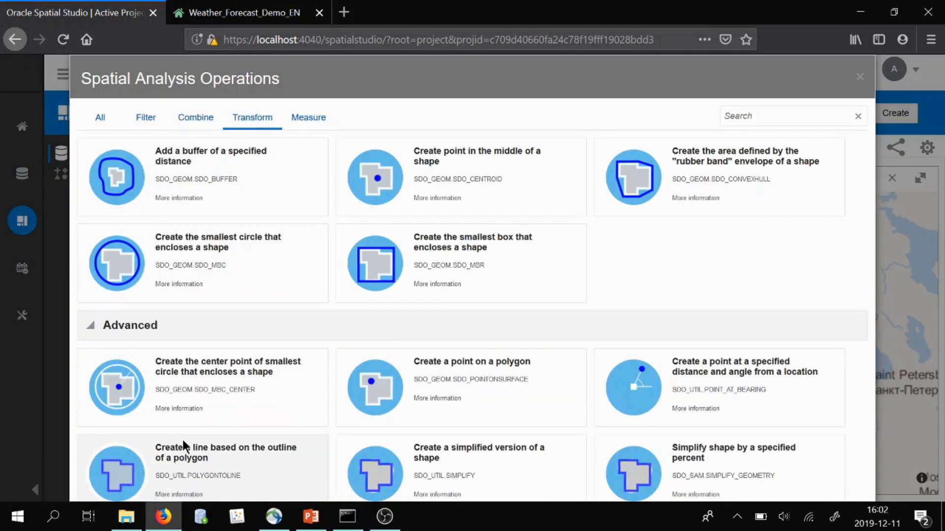
left_click(310, 123)
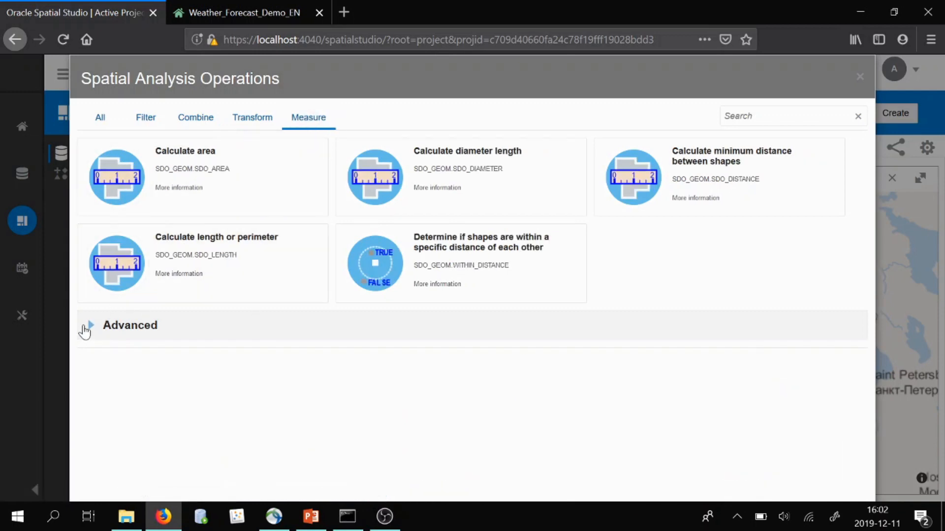
left_click(85, 330)
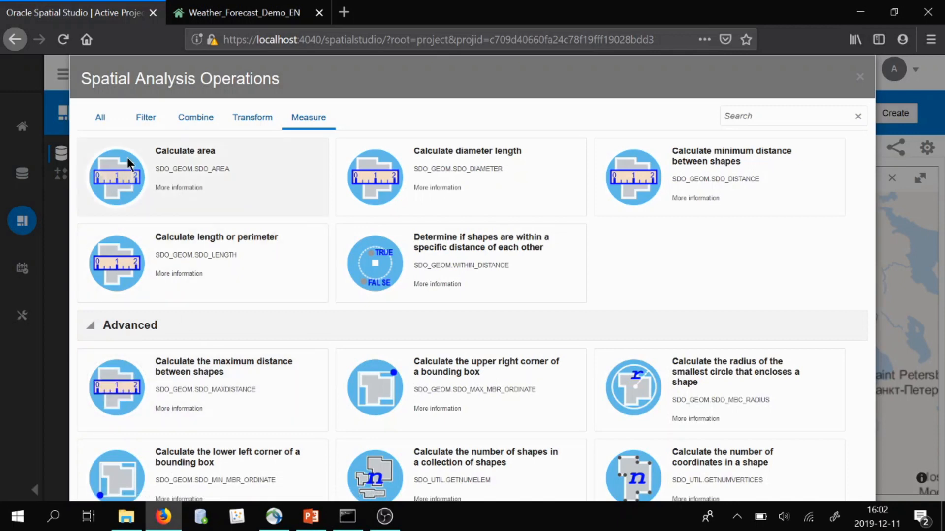
left_click(153, 119)
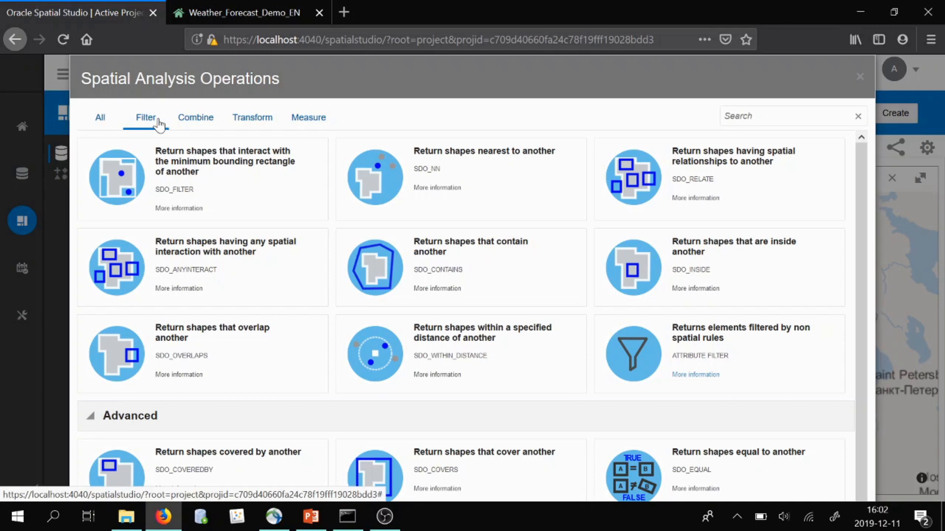
Run an Inside filter named POINTS_SWEDEN on the forecast points, using SWEDEN.GEOM as the filter layer
left_click(669, 256)
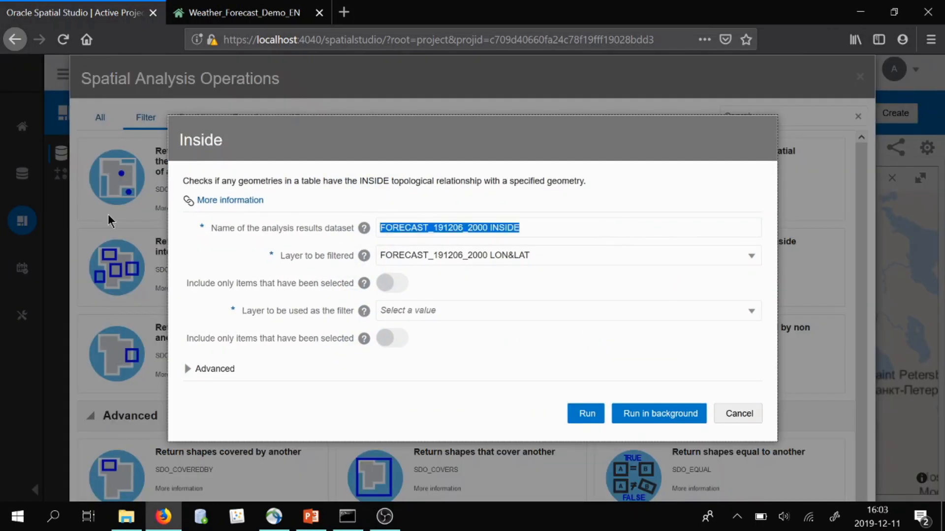
type("S_SWEDEN")
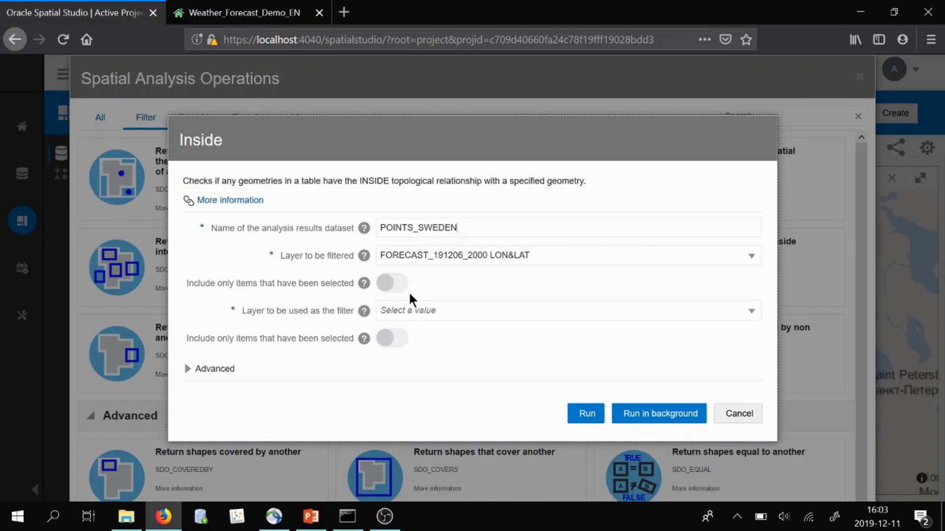
left_click(425, 316)
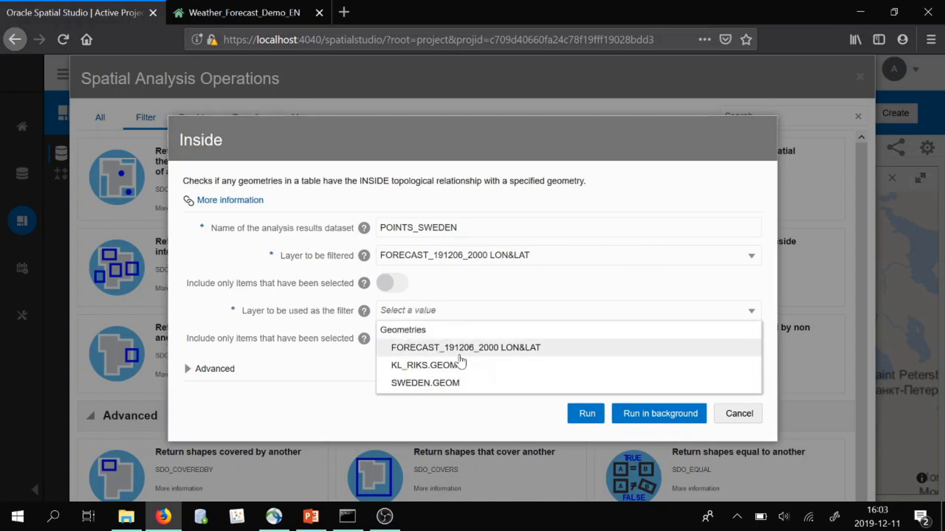
left_click(454, 384)
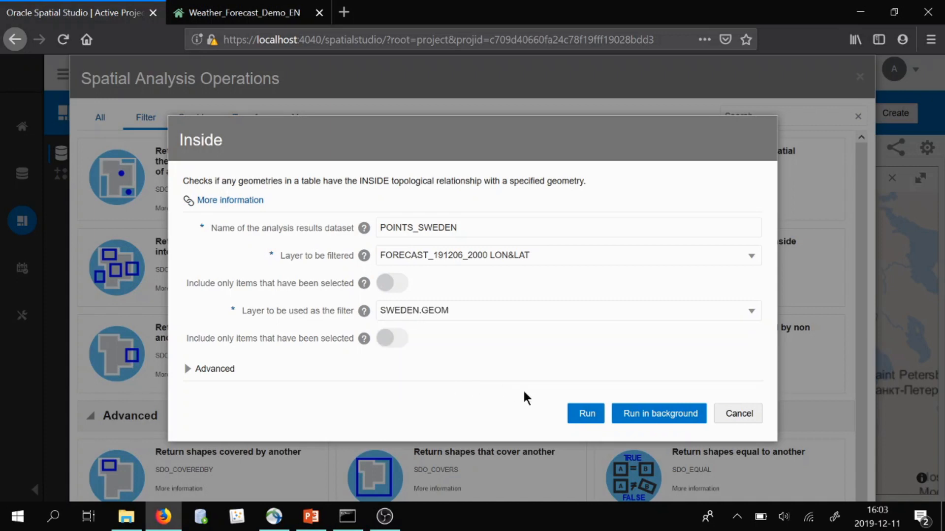
left_click(580, 414)
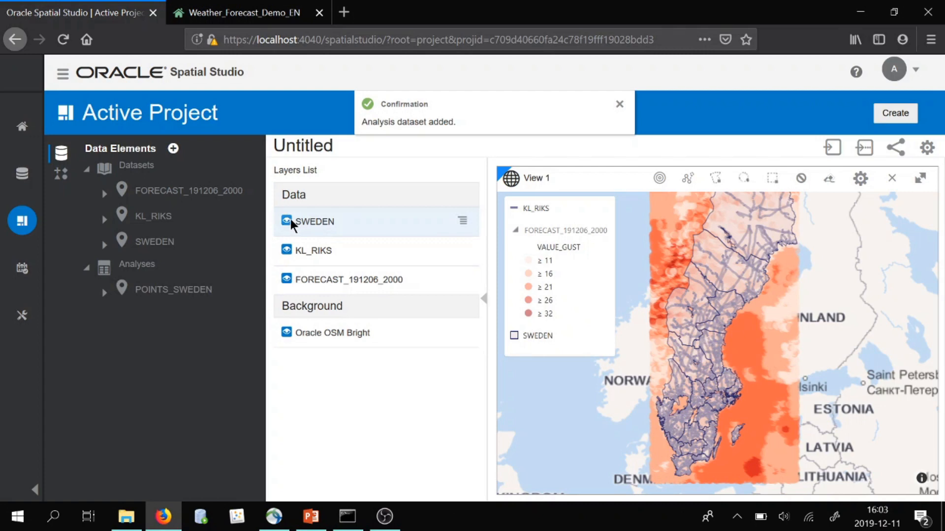
Hide the SWEDEN, KL_RIKS and forecast layers and drop the POINTS_SWEDEN analysis onto the map
left_click(287, 221)
left_click(286, 250)
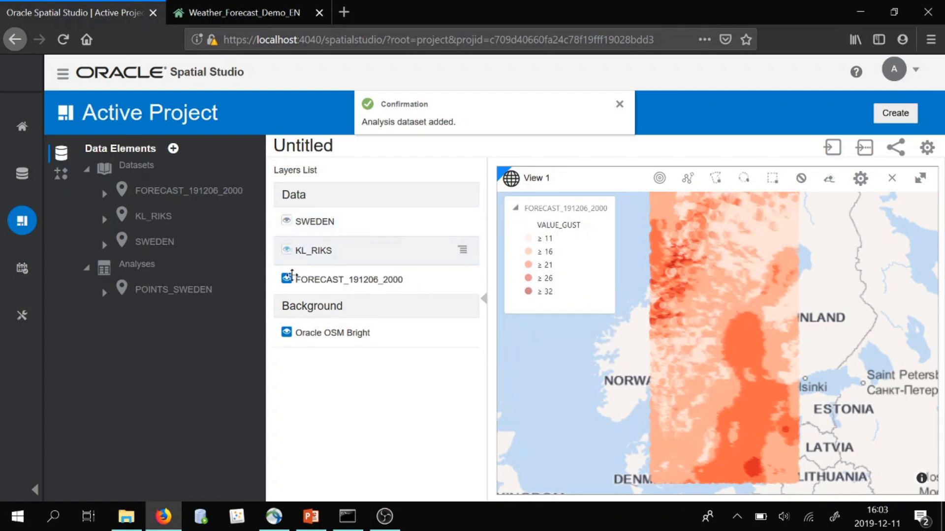
left_click(287, 279)
left_click_drag(169, 291, 696, 333)
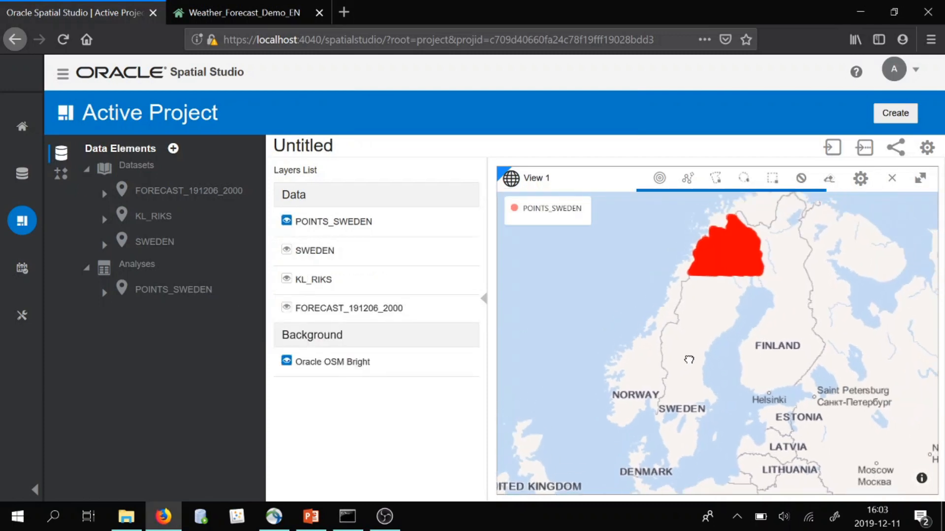
scroll(694, 382, "up", 2)
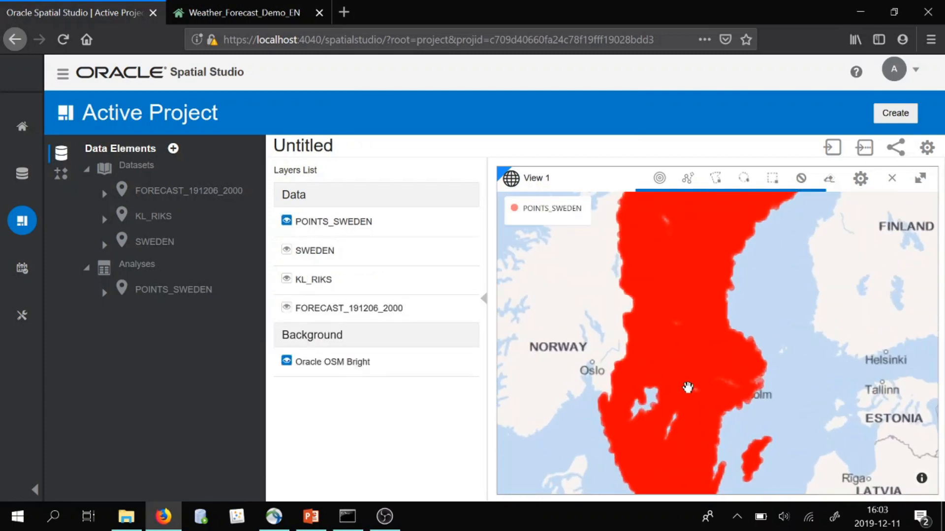
scroll(686, 387, "down", 1)
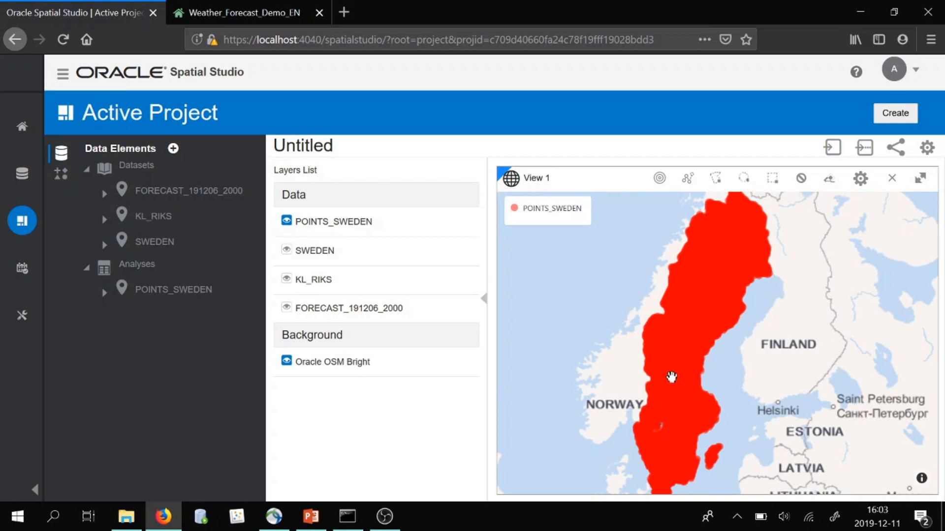
scroll(669, 377, "up", 1)
scroll(673, 418, "up", 3)
left_click_drag(679, 456, 694, 405)
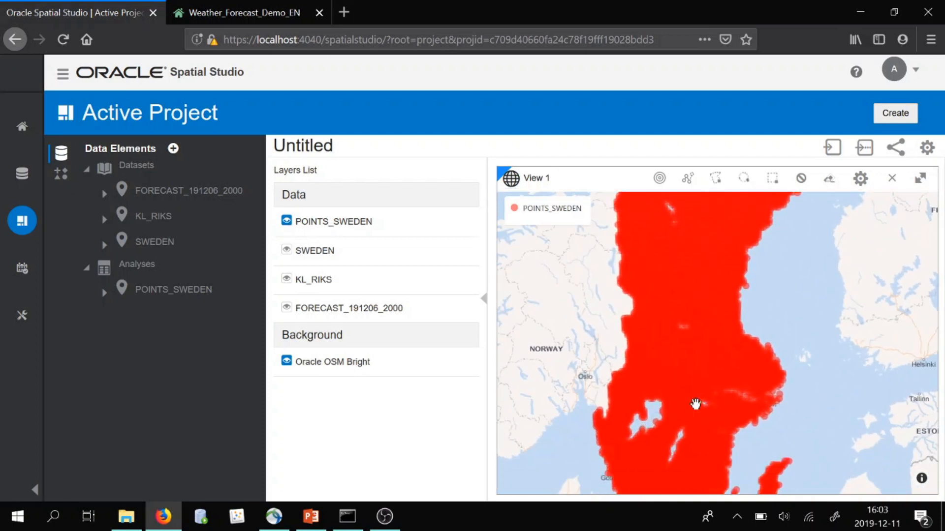
scroll(693, 401, "down", 3)
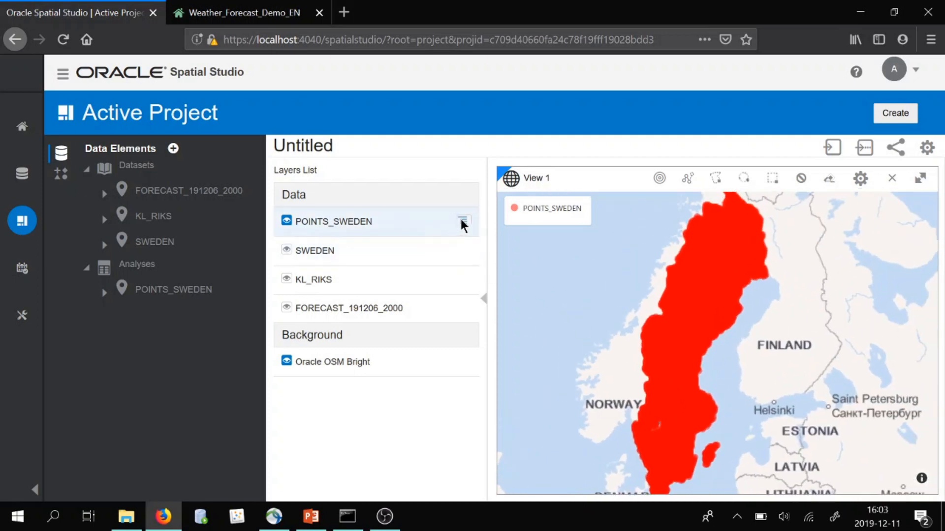
Run an attribute filter on POINTS_SWEDEN named EXTREM_WINDS with column VALUE_GUST and operator Greater than
left_click(461, 222)
left_click(493, 254)
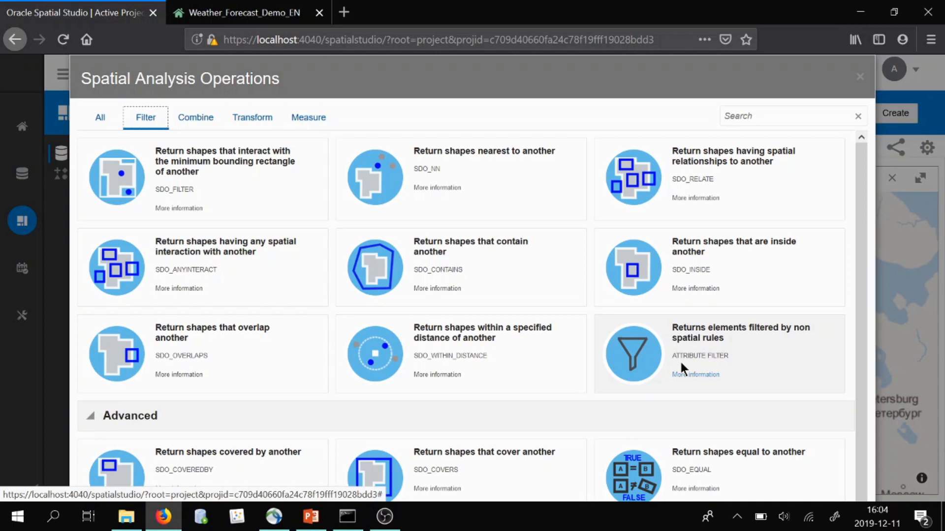
left_click(704, 334)
left_click_drag(571, 251, 315, 232)
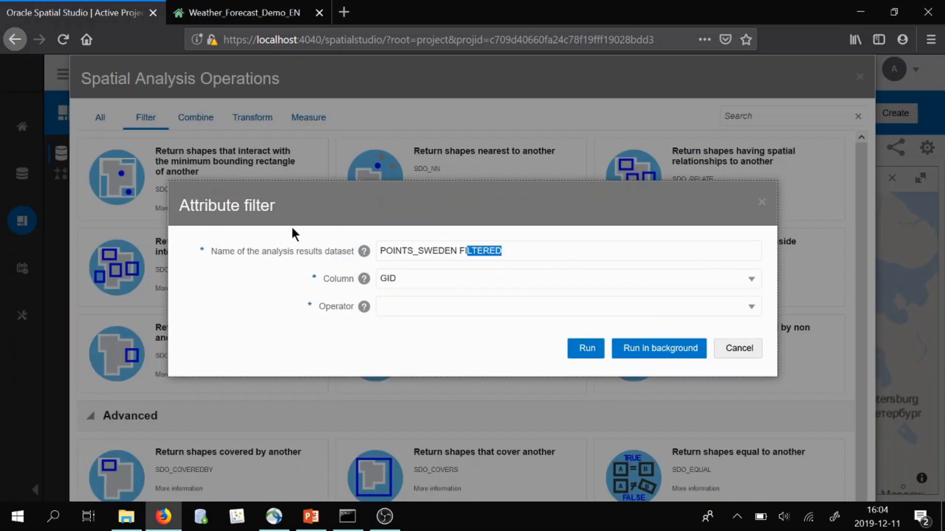
left_click_drag(581, 252, 260, 238)
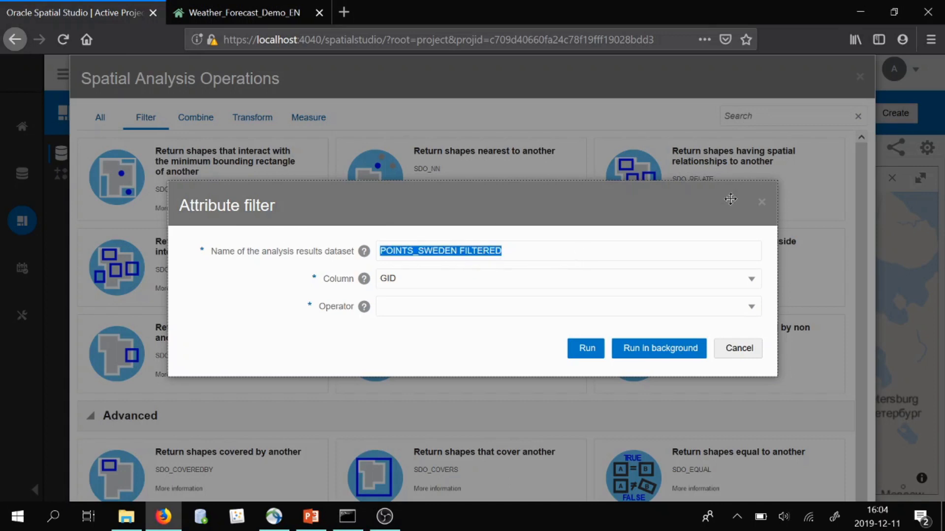
key("BackSpace")
type("EXTREM")
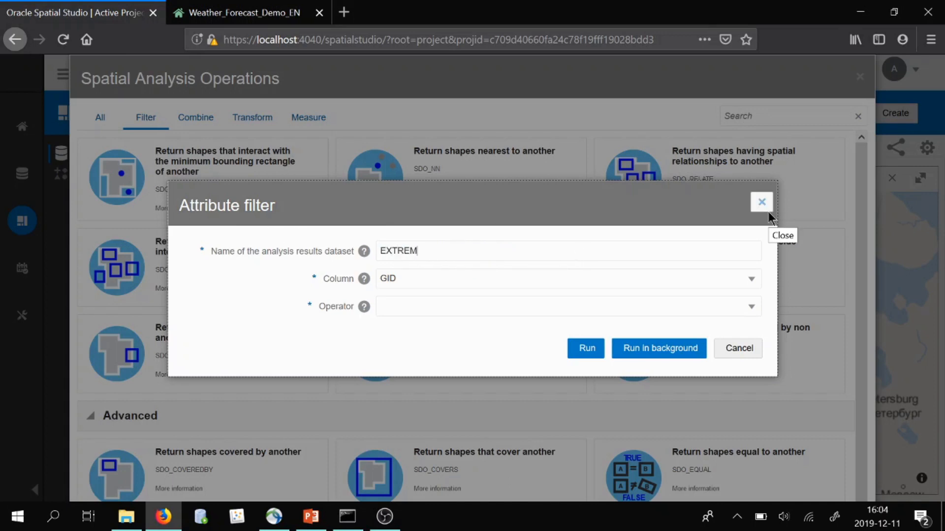
type("_WINDS")
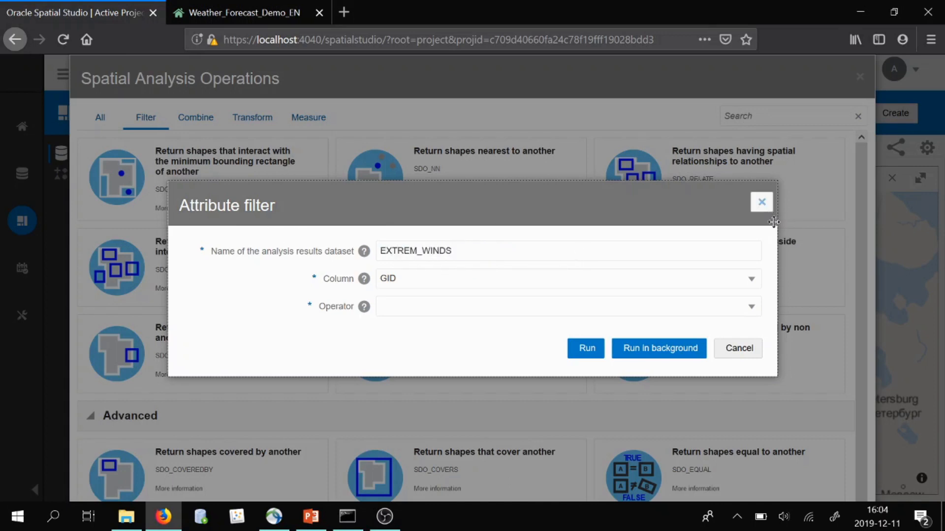
left_click(528, 273)
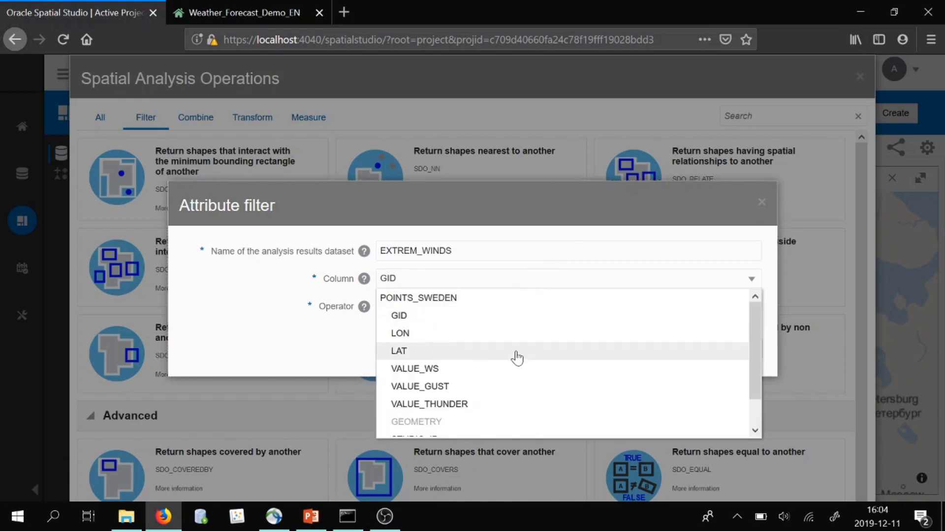
left_click(507, 388)
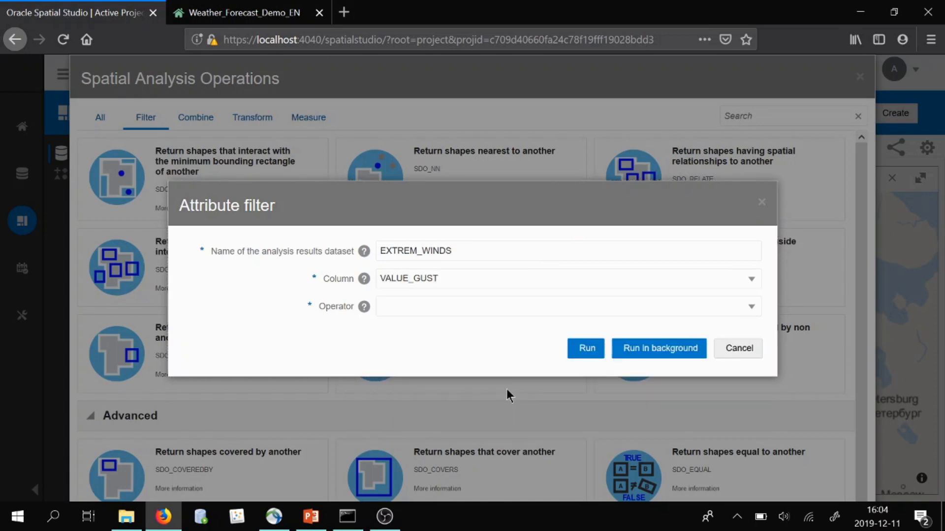
left_click(448, 307)
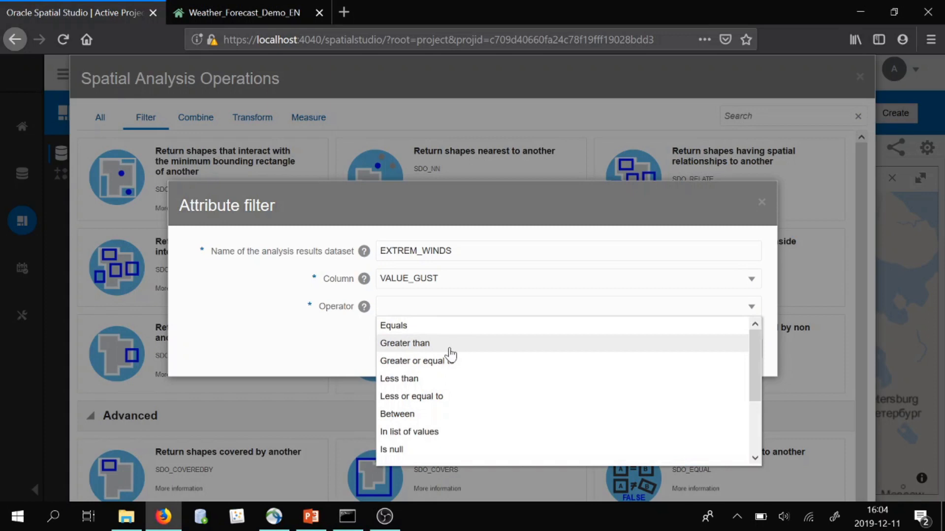
left_click(450, 344)
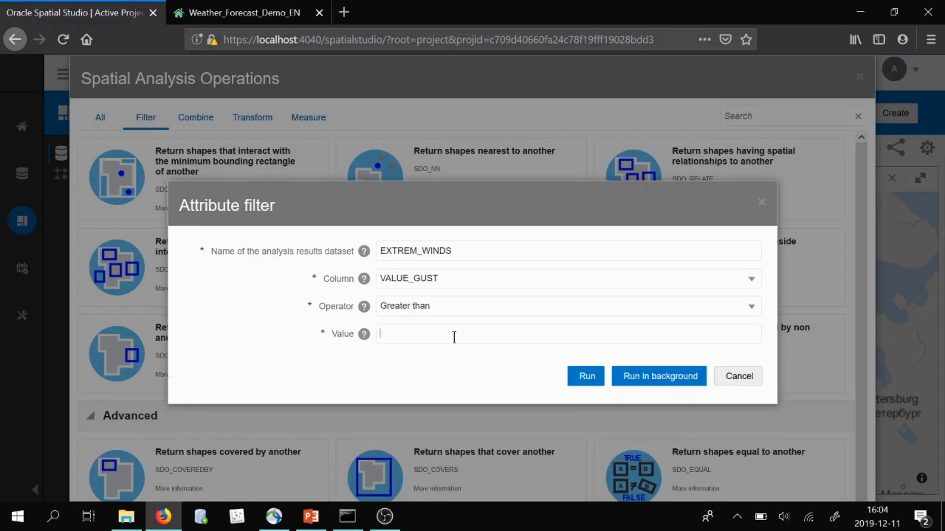
left_click(577, 376)
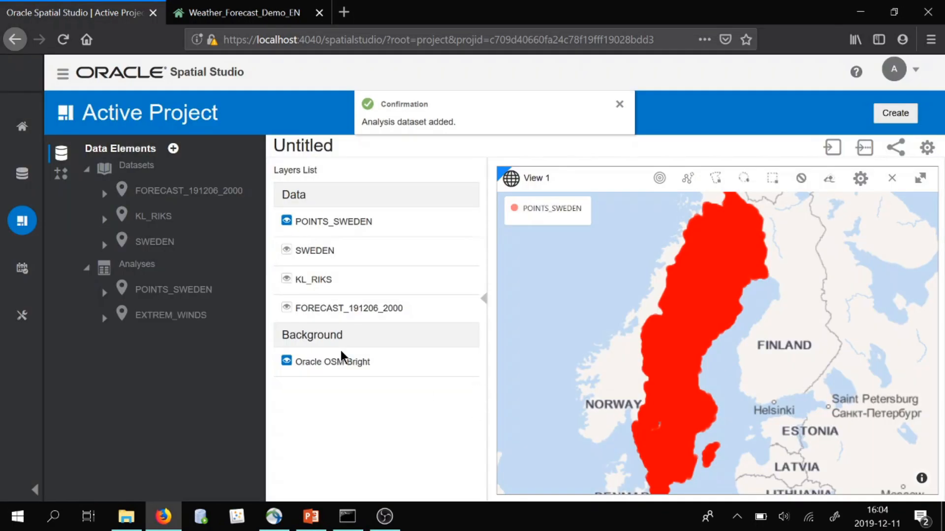
Hide the POINTS_SWEDEN layer and drop the EXTREM_WINDS analysis onto the map
left_click(286, 220)
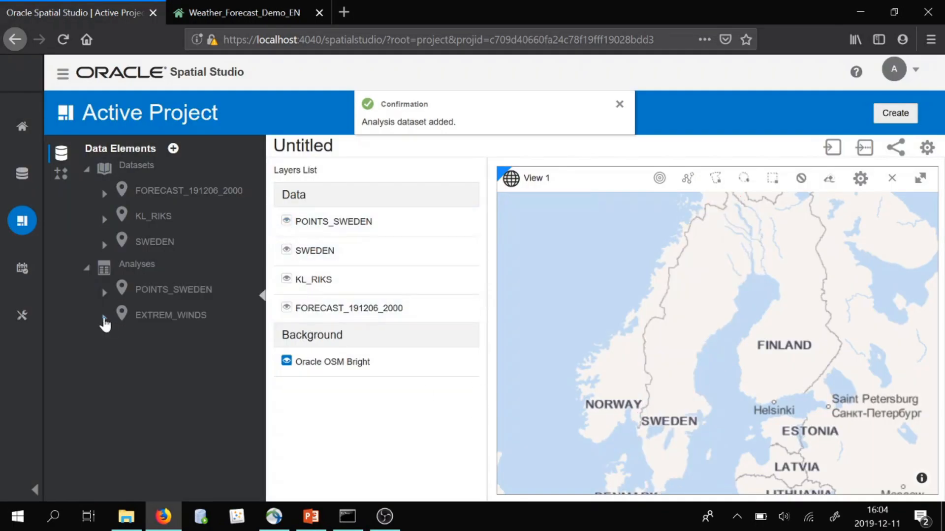
left_click_drag(139, 316, 519, 348)
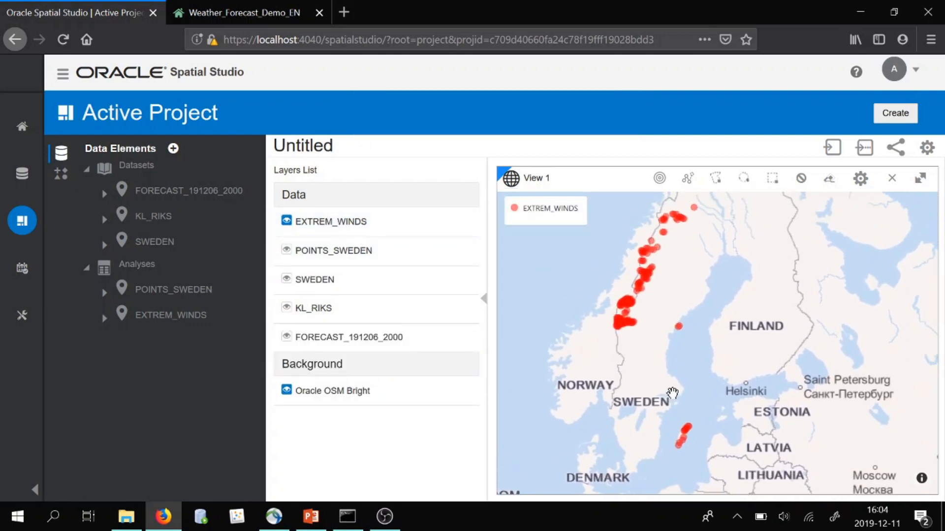
Show the KL_RIKS power-line layer together with the extreme wind points on the map
scroll(656, 288, "up", 1)
left_click_drag(653, 352, 675, 298)
left_click_drag(674, 401, 667, 358)
scroll(660, 356, "down", 2)
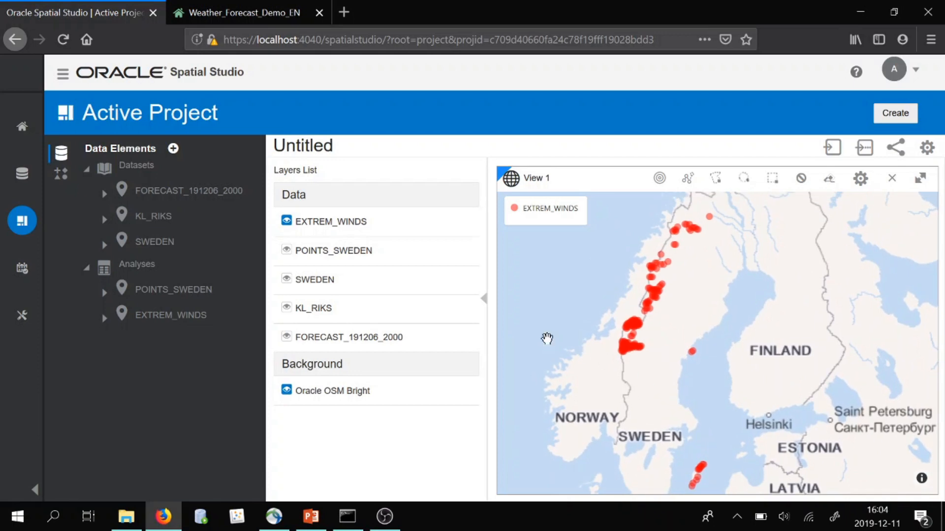
left_click(286, 307)
left_click_drag(693, 383, 707, 348)
scroll(643, 293, "up", 4)
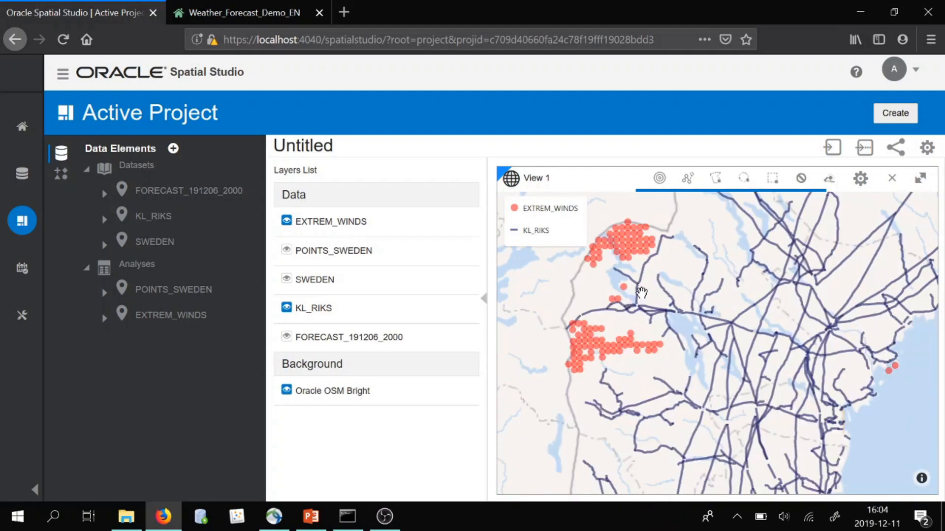
scroll(643, 294, "down", 3)
scroll(655, 297, "up", 2)
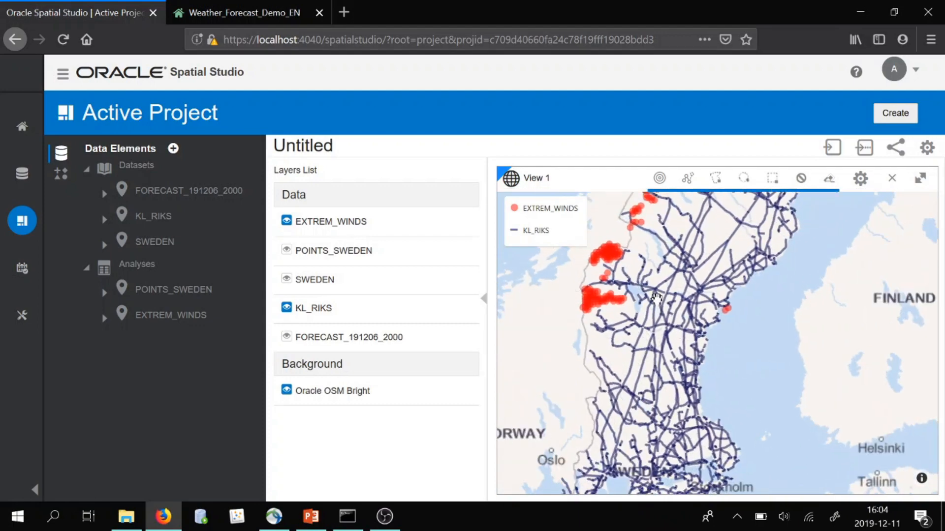
scroll(656, 299, "down", 3)
left_click_drag(676, 365, 696, 333)
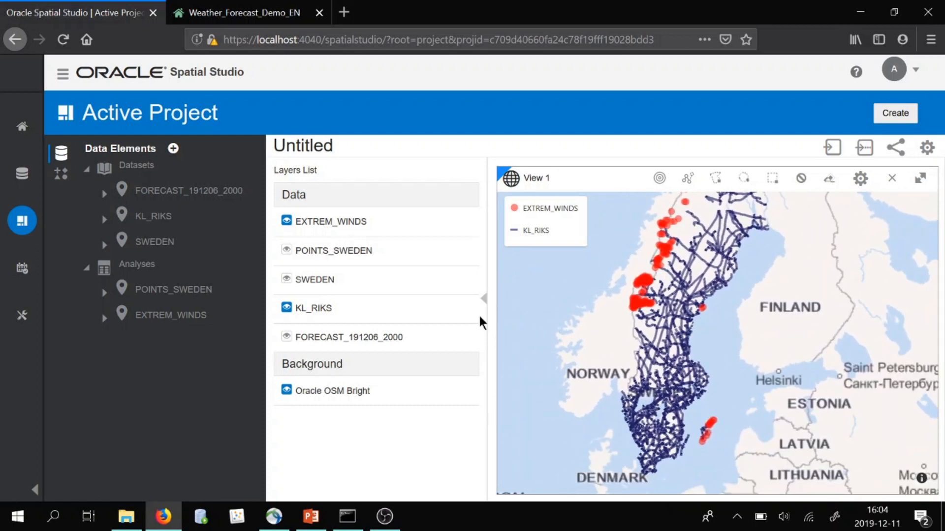
Run a Within distance analysis on KL_RIKS named POWERLINES_AT_RISK, using EXTREM_WINDS.GEOMETRY as filter and 10 Kilometer distance
left_click(465, 311)
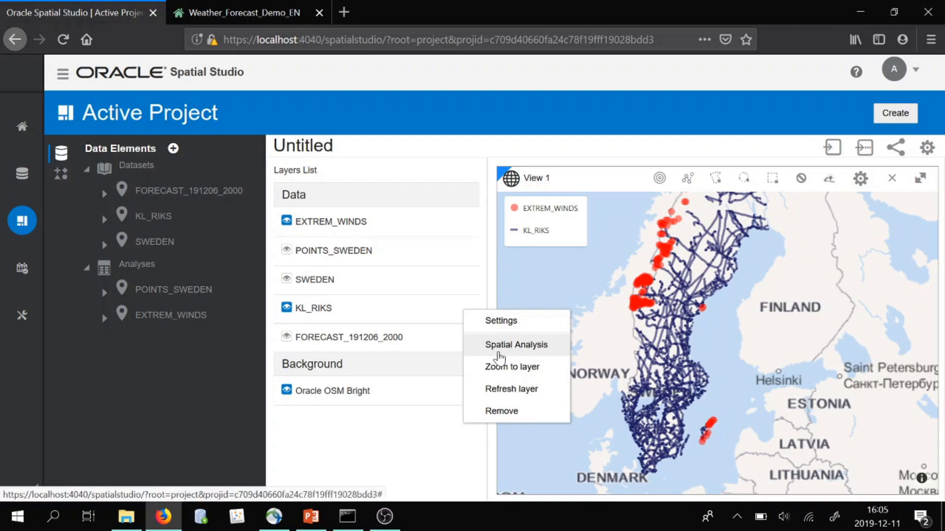
left_click(498, 346)
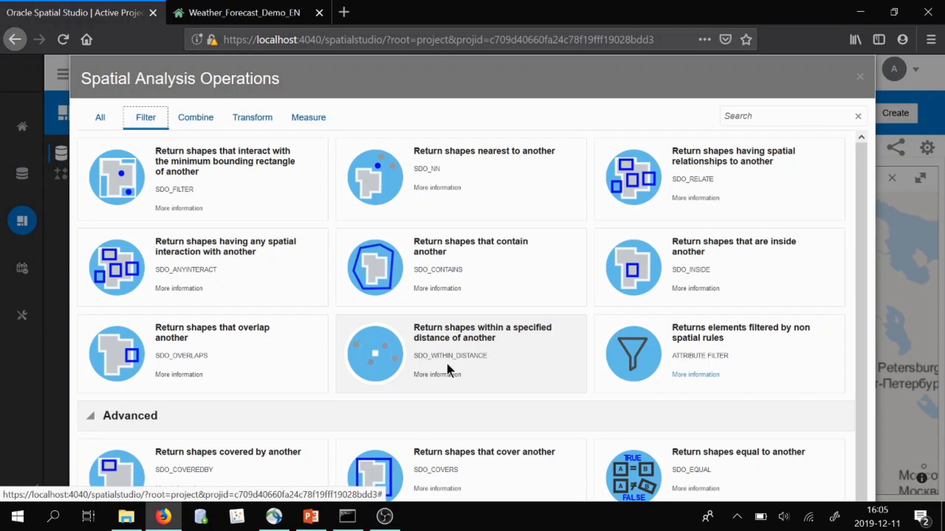
left_click(487, 341)
left_click_drag(502, 208, 289, 192)
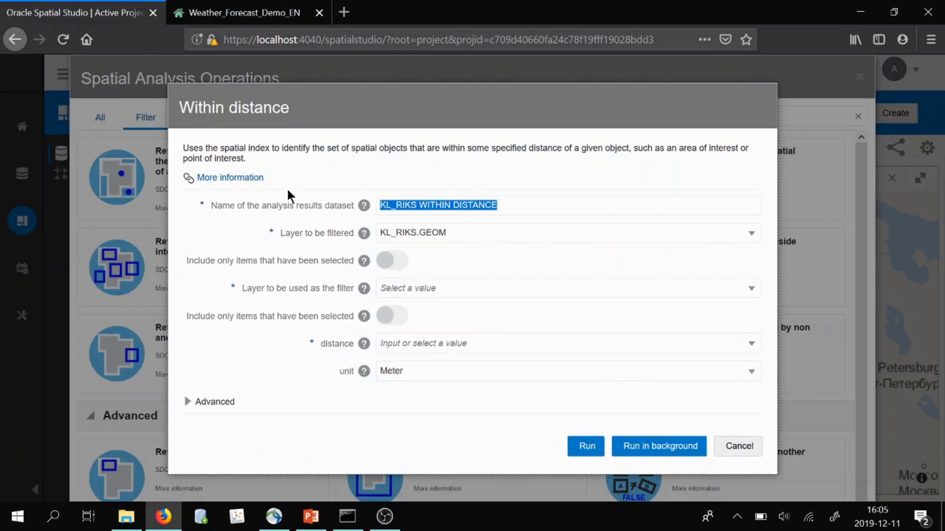
type("POWERLINES_AT_RISK")
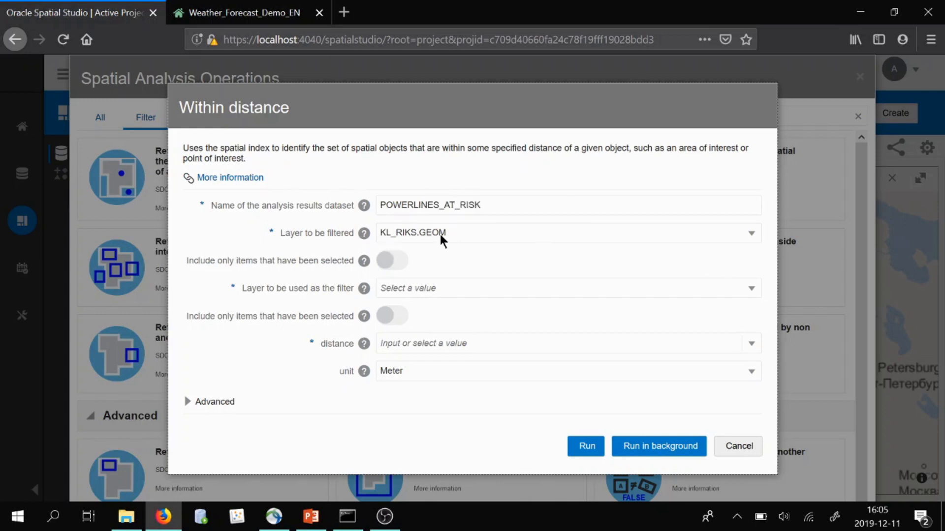
left_click(452, 294)
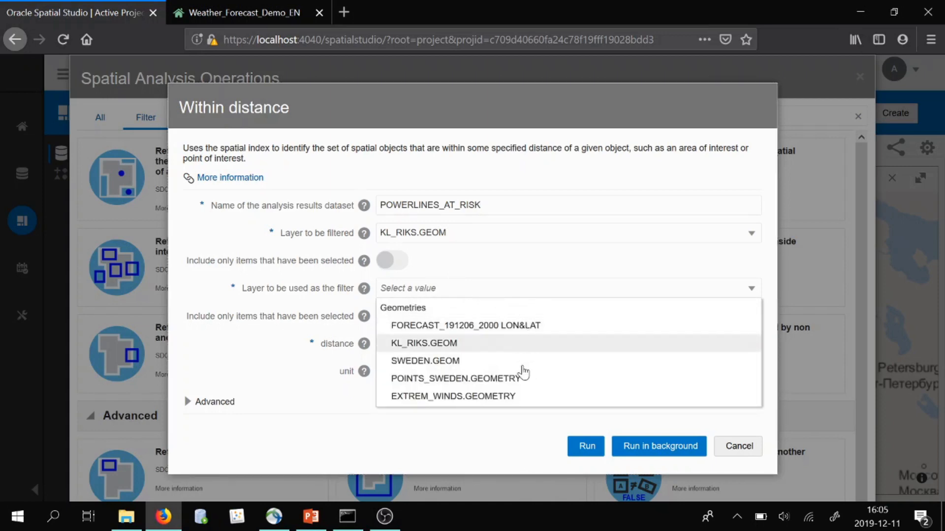
left_click(514, 397)
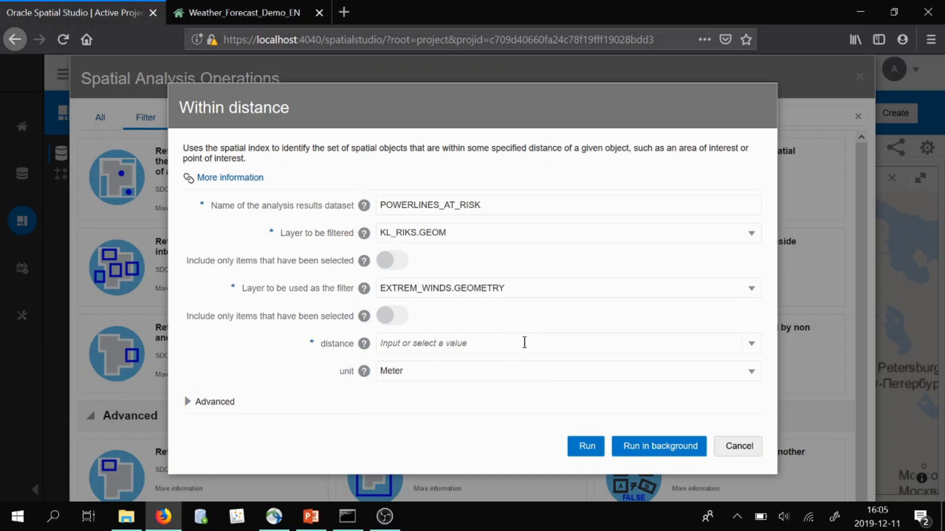
left_click(525, 343)
type("10")
left_click(451, 369)
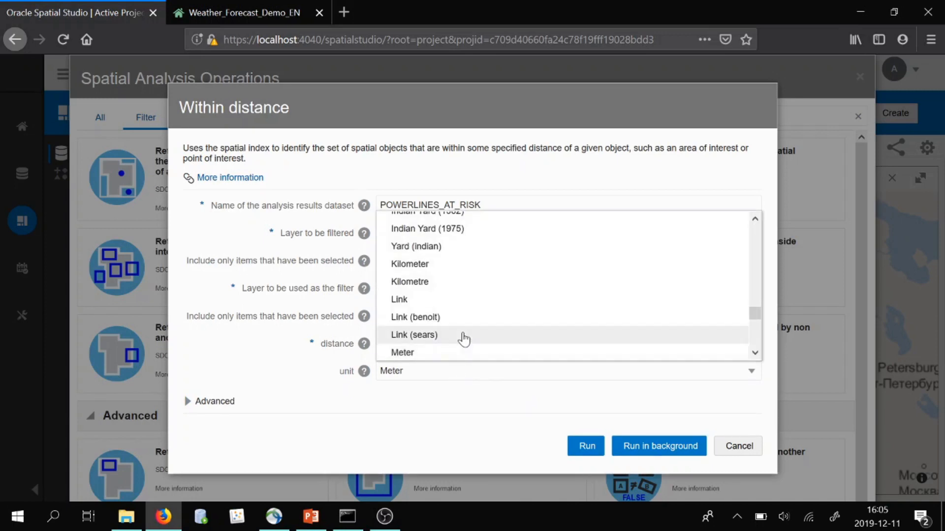
left_click(475, 270)
left_click(594, 449)
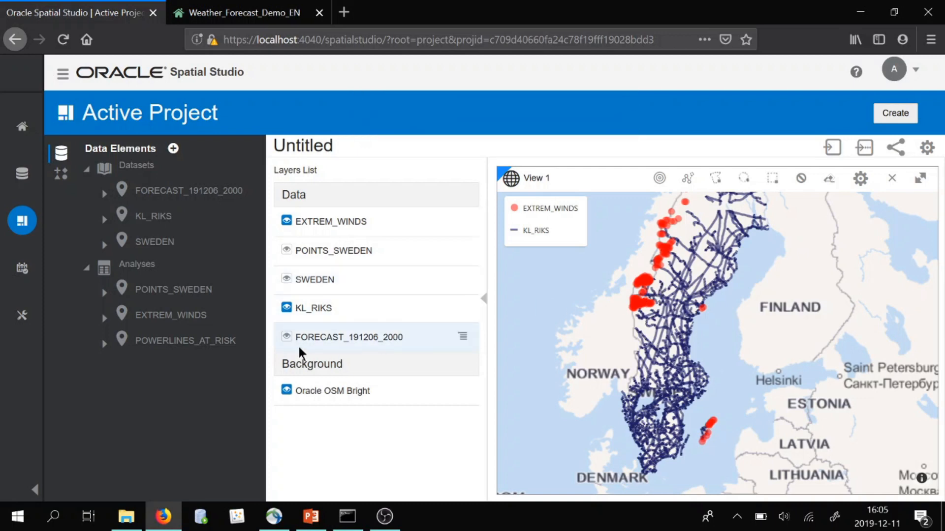
Hide the EXTREM_WINDS and KL_RIKS layers and drop the POWERLINES_AT_RISK analysis onto the map
left_click(104, 345)
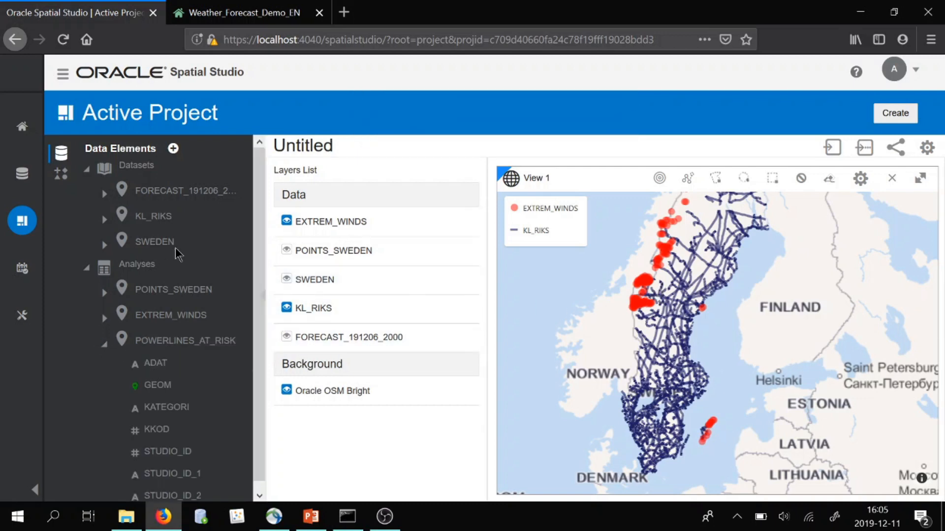
left_click(286, 222)
left_click(286, 308)
left_click_drag(183, 382, 703, 365)
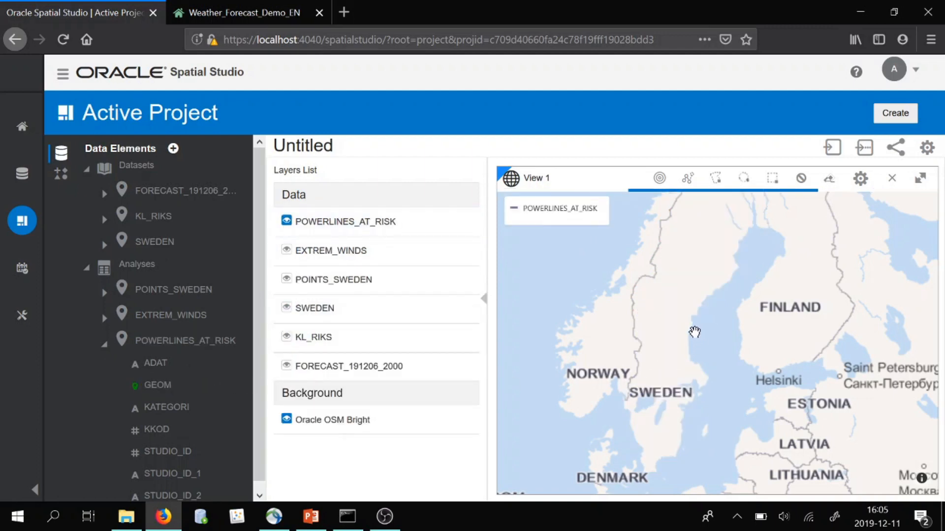
scroll(701, 323, "down", 2)
mouse_move(703, 323)
left_mouse_down()
mouse_move(692, 365)
mouse_move(704, 336)
left_mouse_up()
scroll(704, 367, "up", 1)
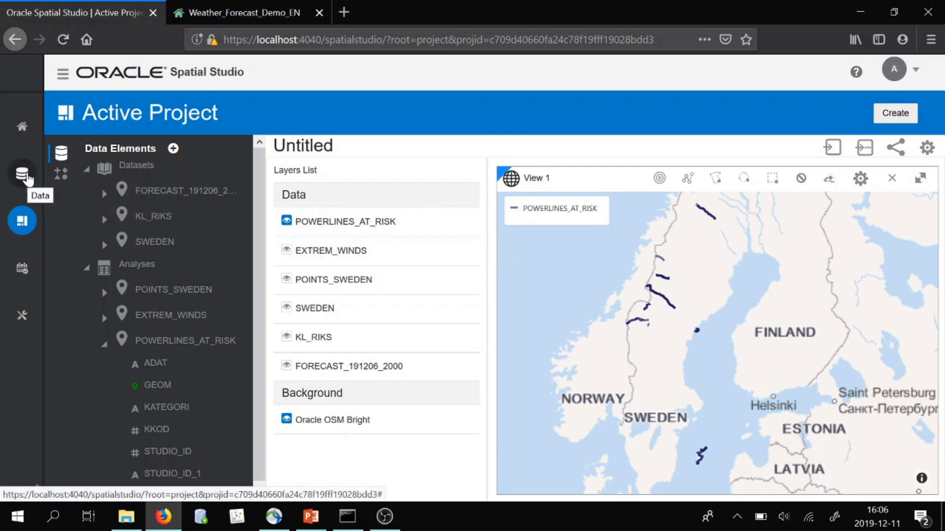
Export the POWERLINES_AT_RISK dataset as CSV with only the STUDIO_ID column, saving POWERLINES_AT_RISK.zip to Downloads
left_click(27, 177)
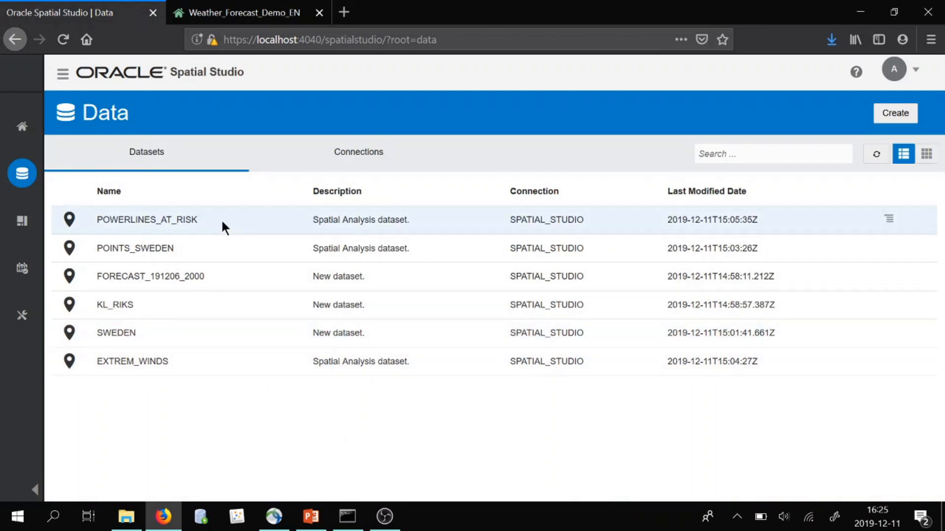
right_click(211, 218)
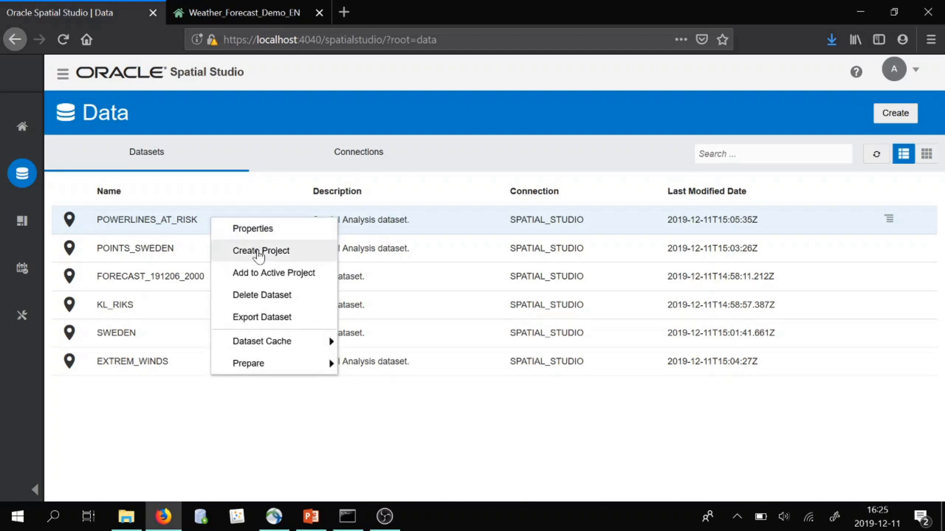
left_click(274, 318)
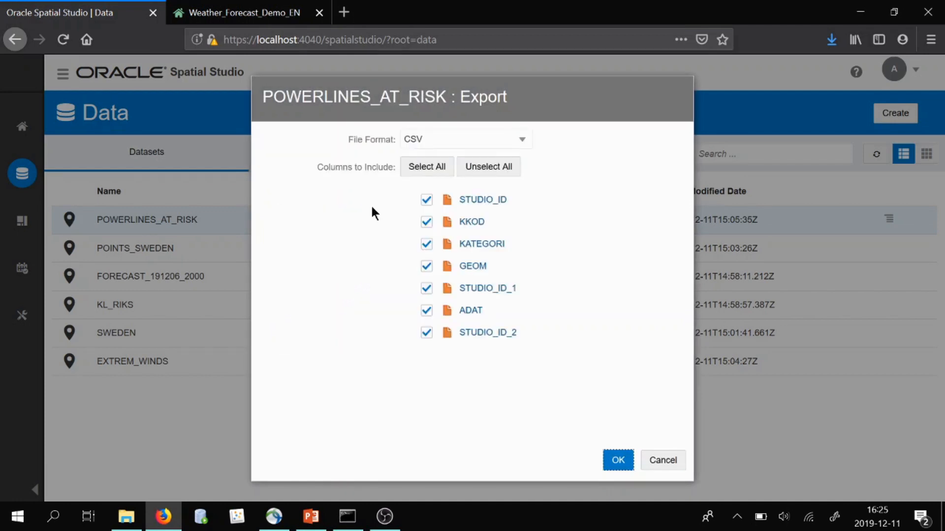
left_click(440, 143)
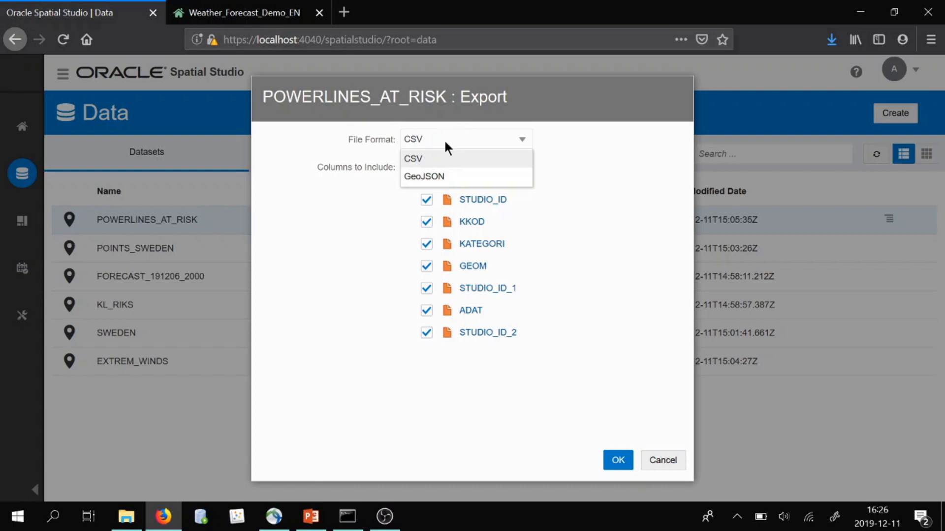
left_click(444, 138)
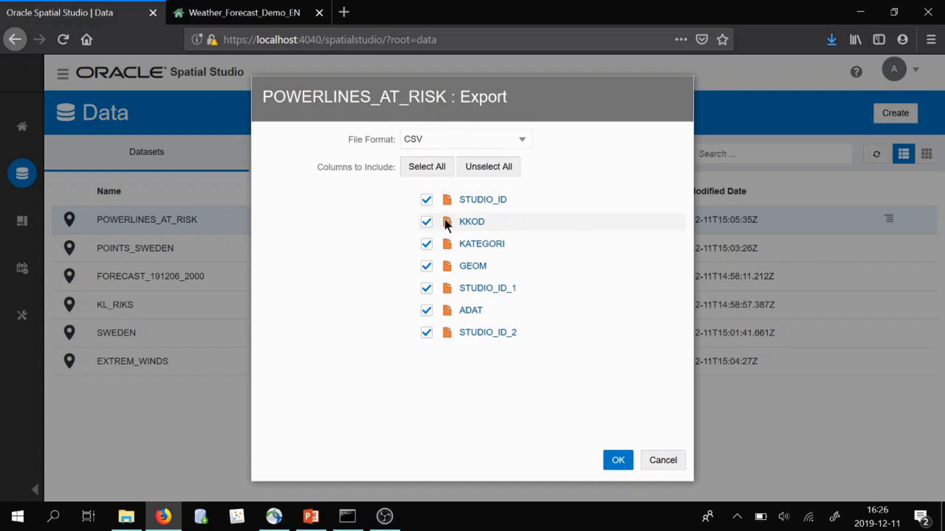
left_click(426, 221)
left_click(426, 244)
left_click(426, 289)
left_click(426, 311)
left_click(426, 333)
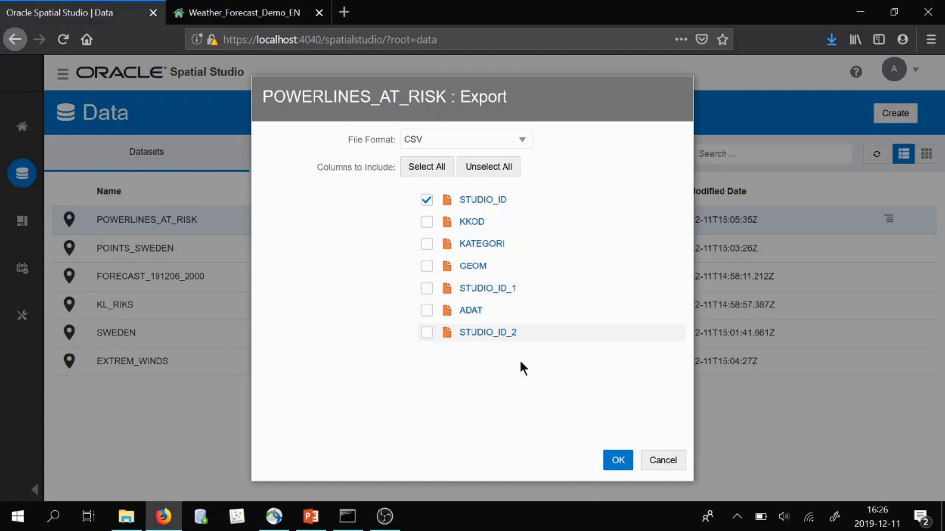
left_click(616, 463)
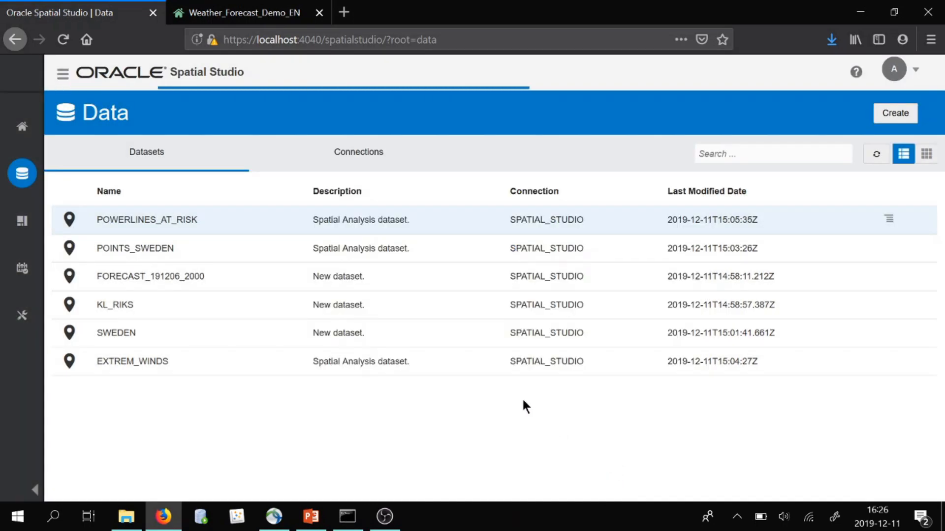
left_click(581, 378)
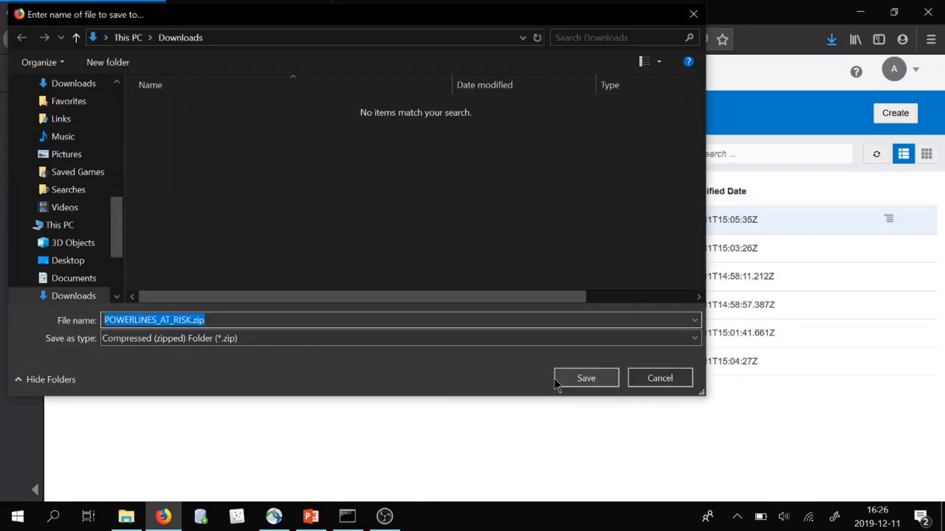
left_click(571, 378)
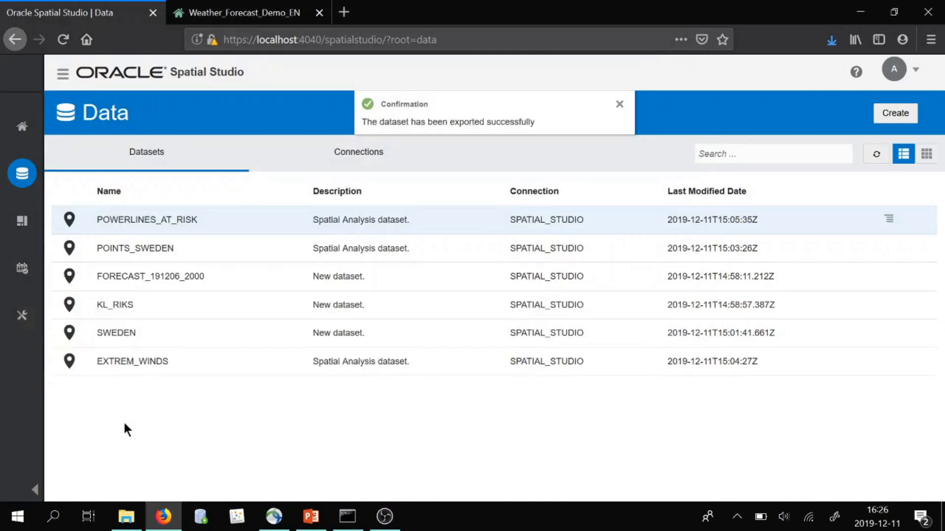
Extract the downloaded POWERLINES_AT_RISK.zip archive in the Downloads folder
left_click(127, 515)
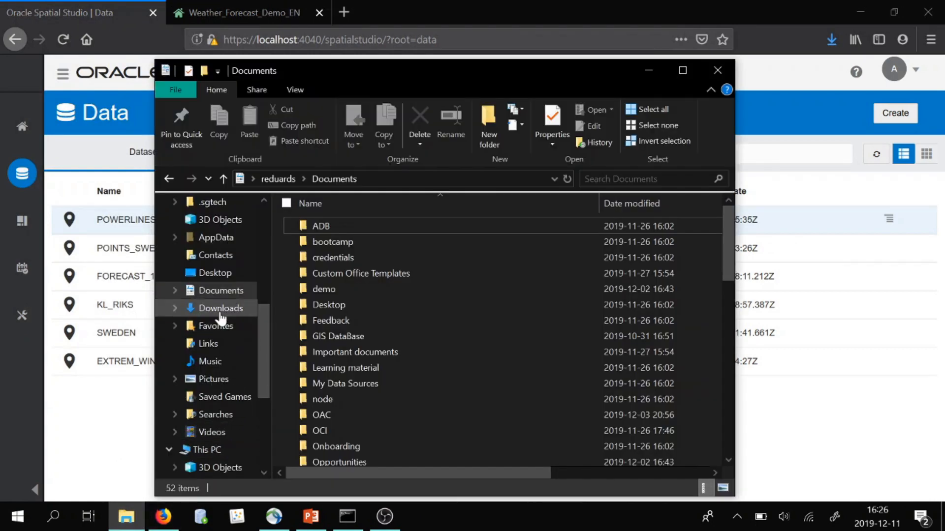
left_click(221, 308)
right_click(362, 227)
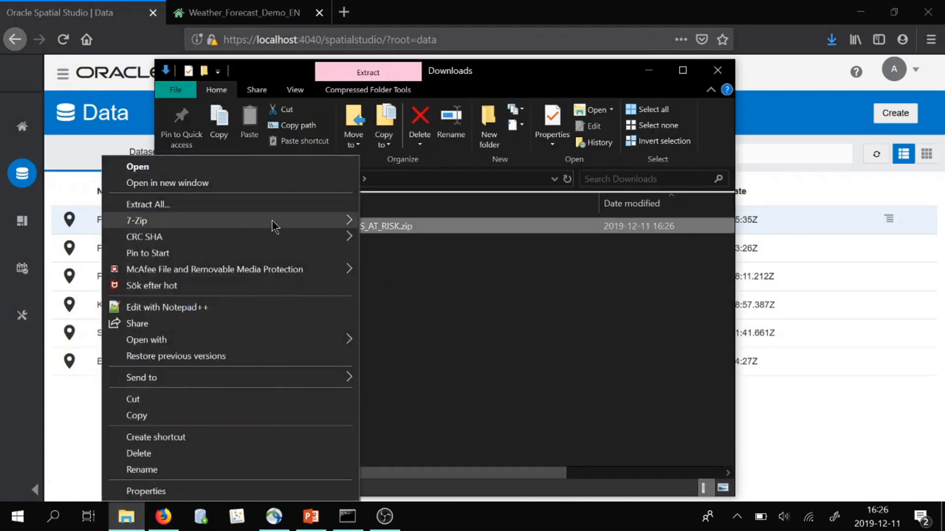
left_click(256, 207)
left_click(597, 413)
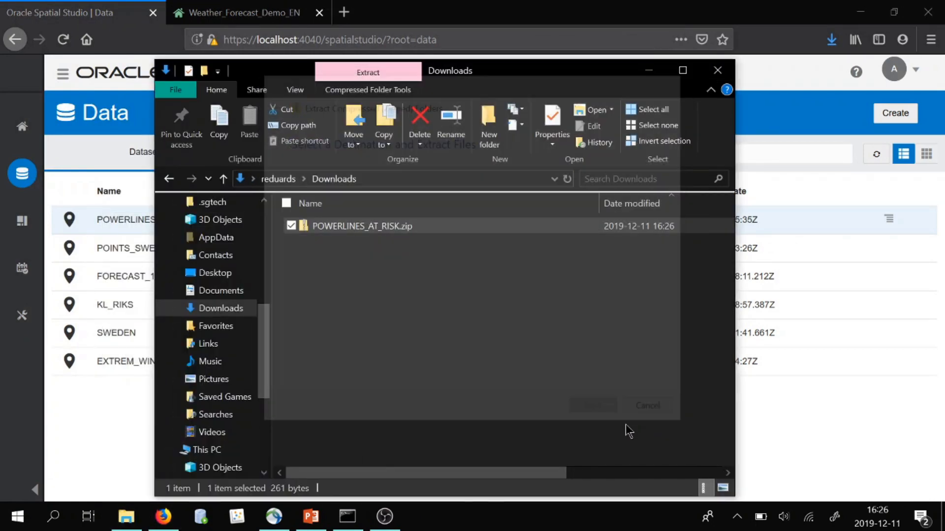
left_click_drag(567, 73, 642, 134)
left_click(716, 74)
Switch to the Oracle Analytics project and create a new data set by uploading POWERLINES_AT_RISK.csv
left_click(246, 13)
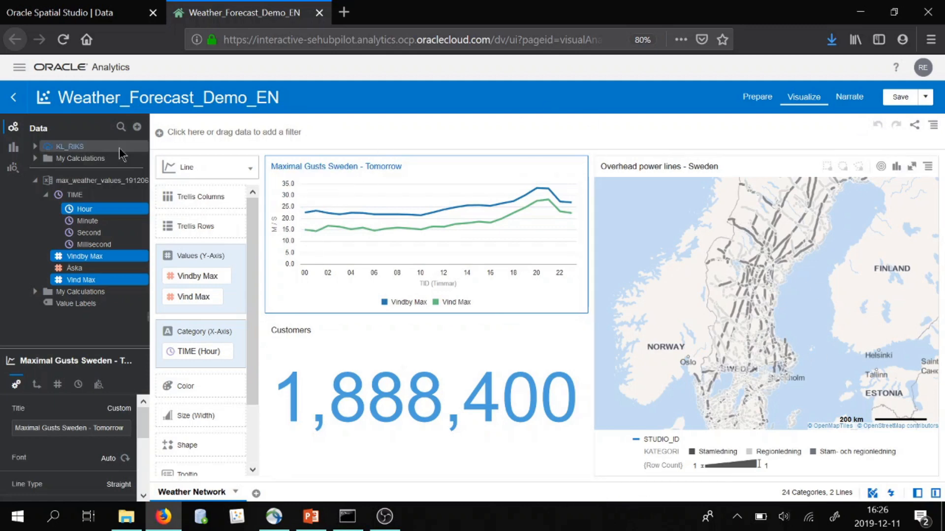
left_click(137, 128)
left_click(167, 144)
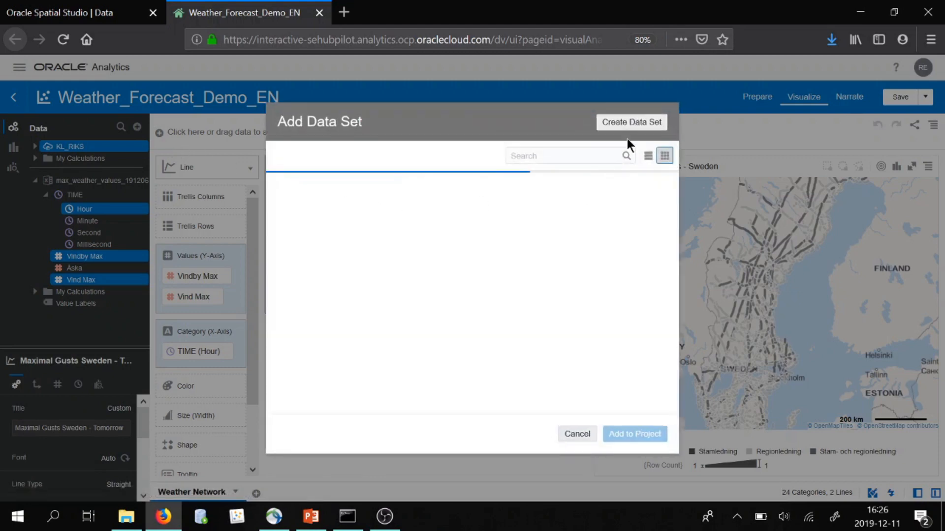
left_click(633, 124)
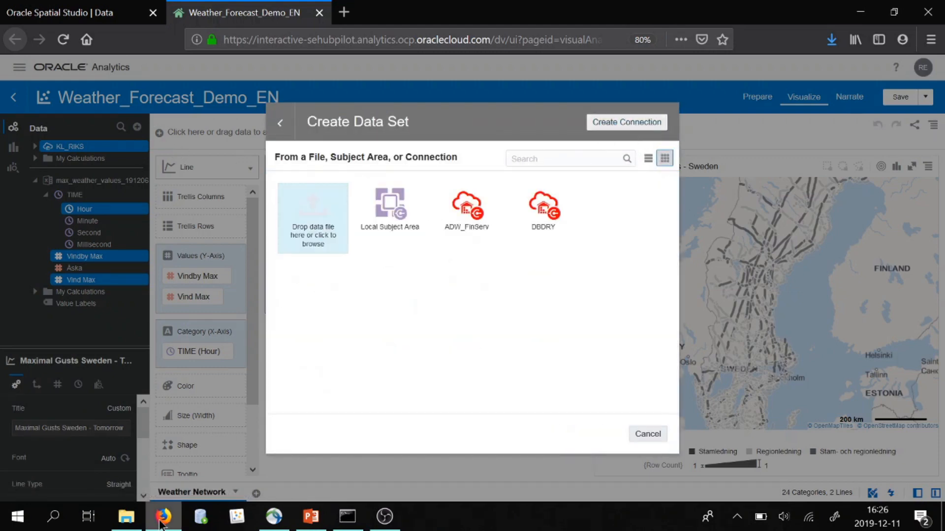
left_click(130, 521)
left_click_drag(411, 132, 667, 120)
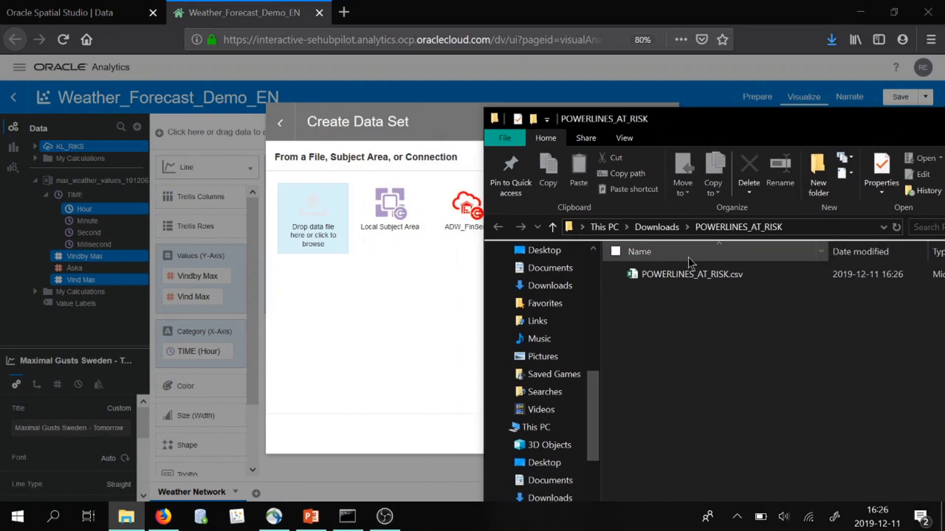
left_click_drag(695, 279, 310, 224)
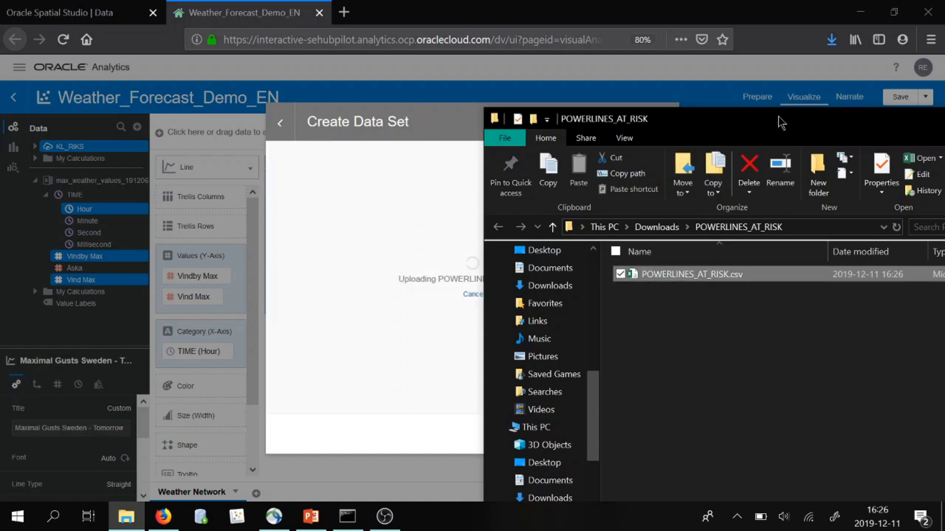
Add the uploaded POWERLINES_AT_RISK data set to the project
left_click_drag(868, 130, 561, 181)
left_click(738, 169)
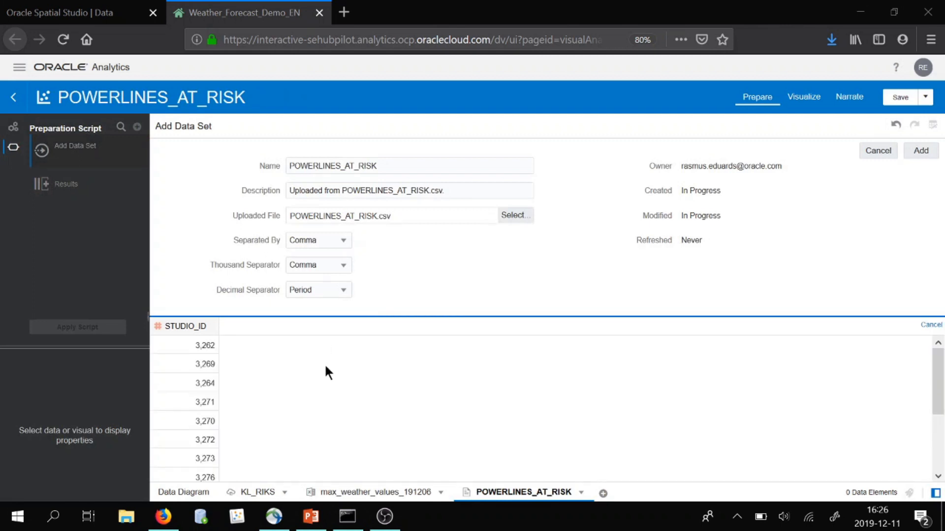
scroll(352, 346, "down", 5)
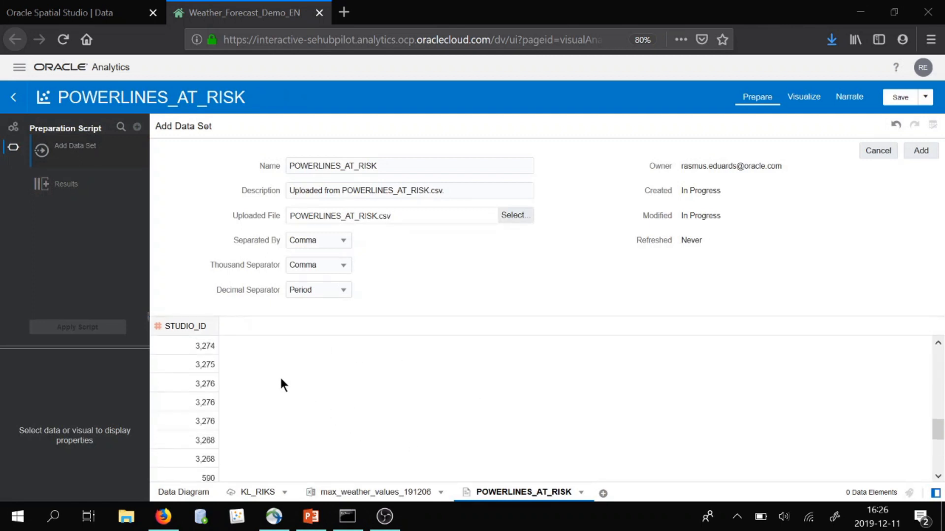
scroll(256, 394, "up", 5)
left_click(920, 151)
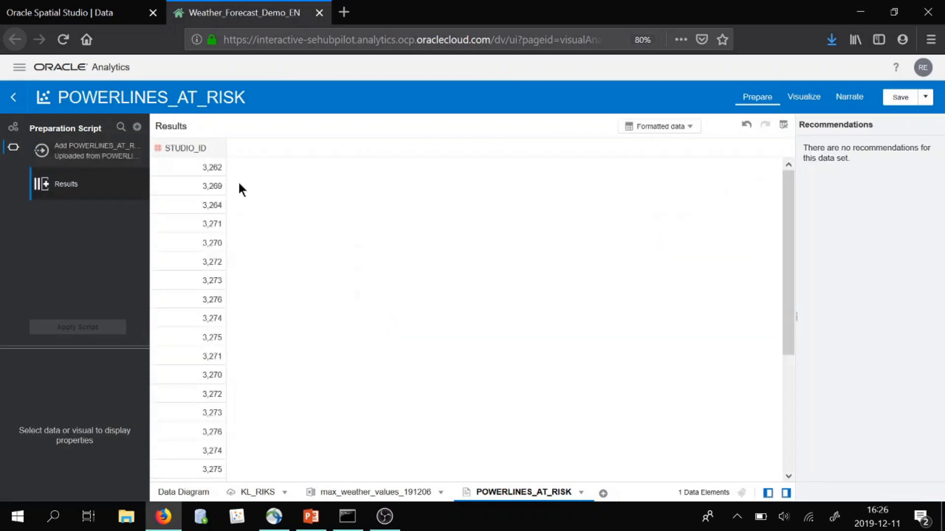
Create a new column named STATUS with the expression 'UNDER RISK' and apply the preparation script
left_click(218, 148)
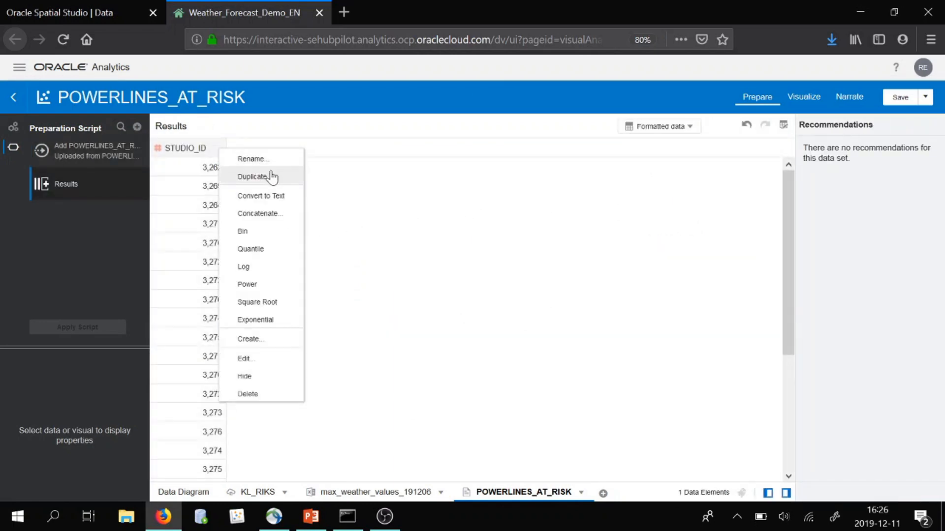
left_click(295, 340)
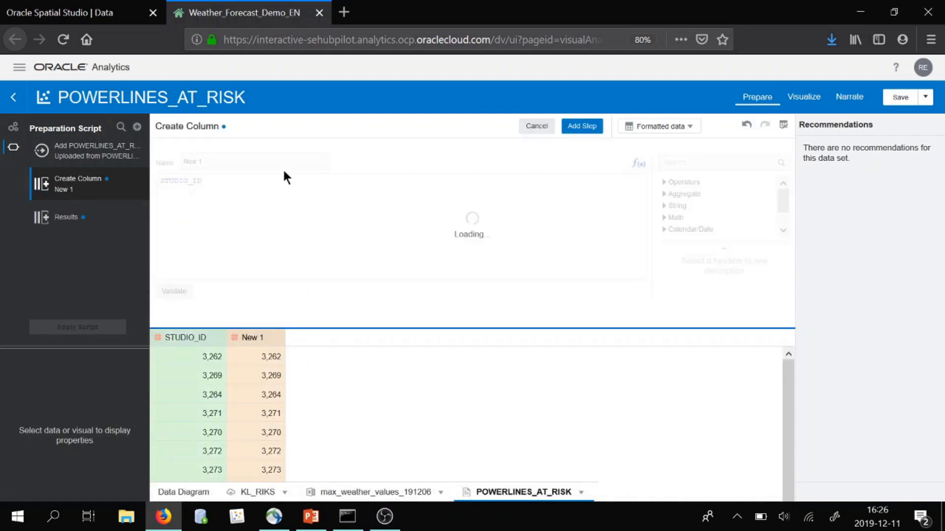
triple_click(205, 164)
type("STATUS")
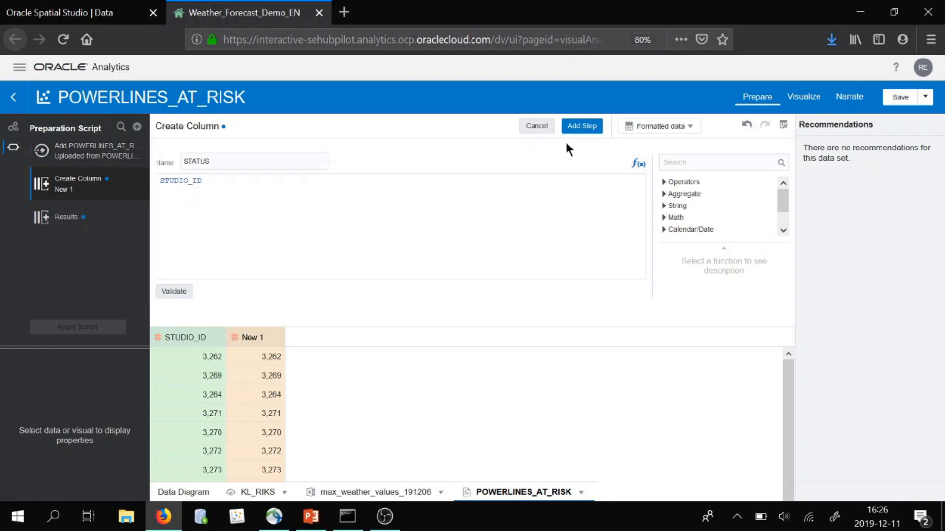
left_click(411, 202)
left_click_drag(160, 183, 460, 188)
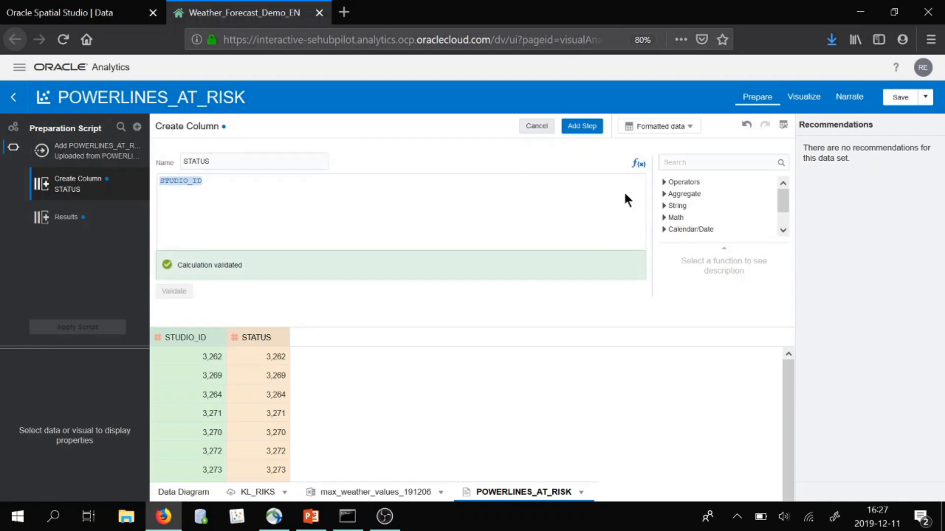
key("Delete")
type("'")
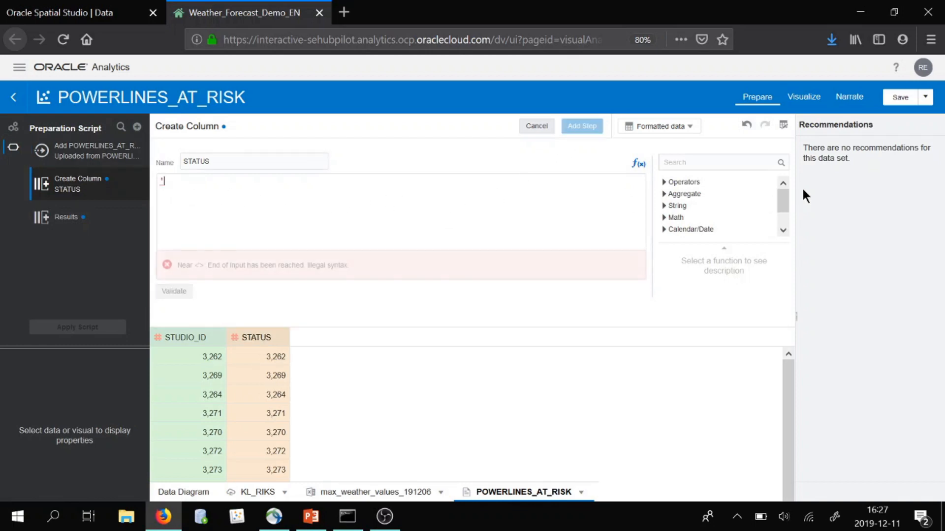
type("UNDER RISK'")
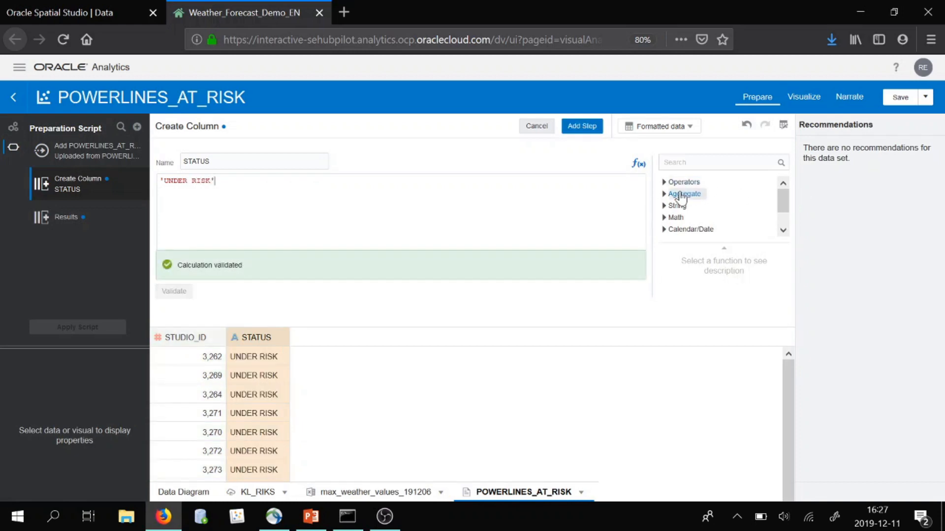
left_click(593, 127)
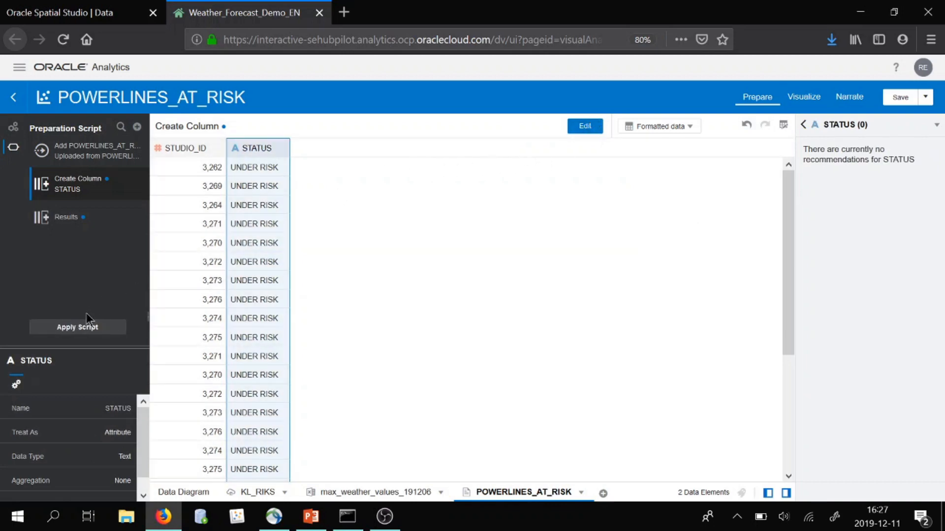
left_click(87, 328)
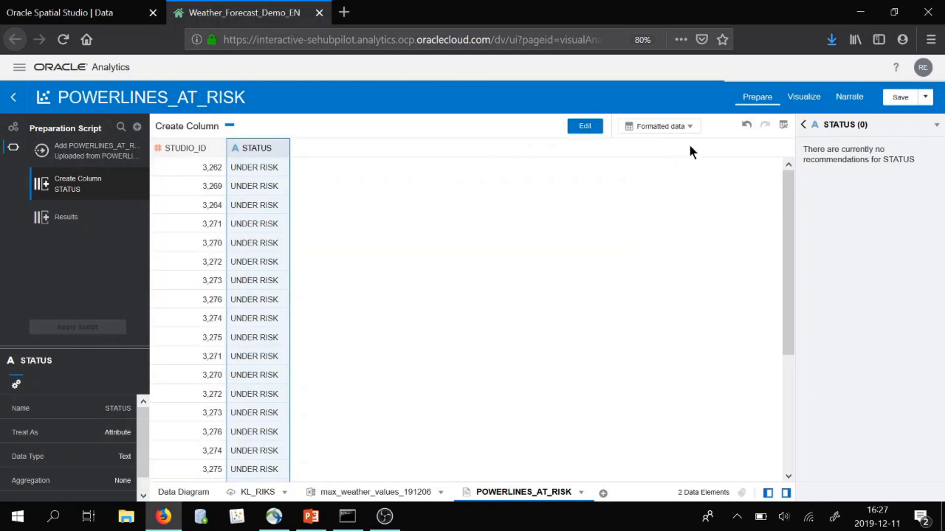
Add a second layer to the power lines map using the risk data set's STUDIO_ID as location and STATUS as colour
left_click(809, 103)
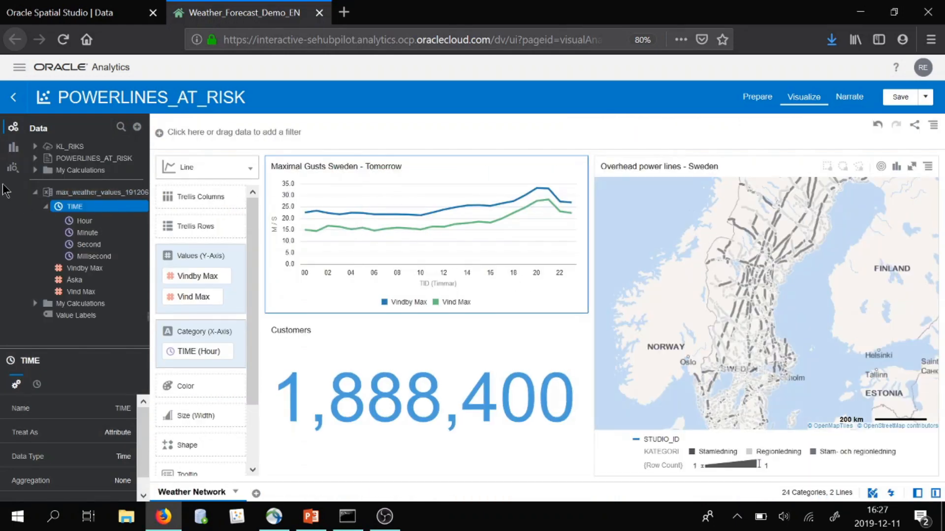
left_click(34, 159)
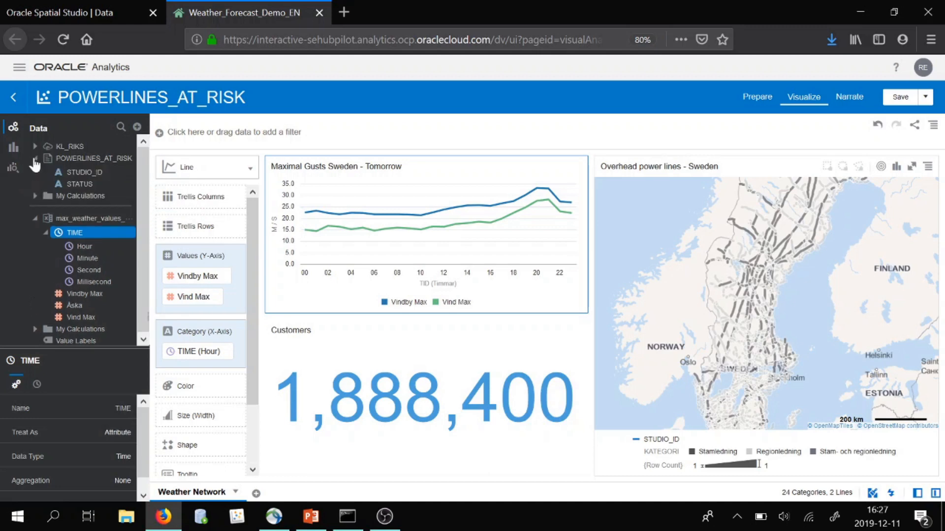
left_click(79, 175)
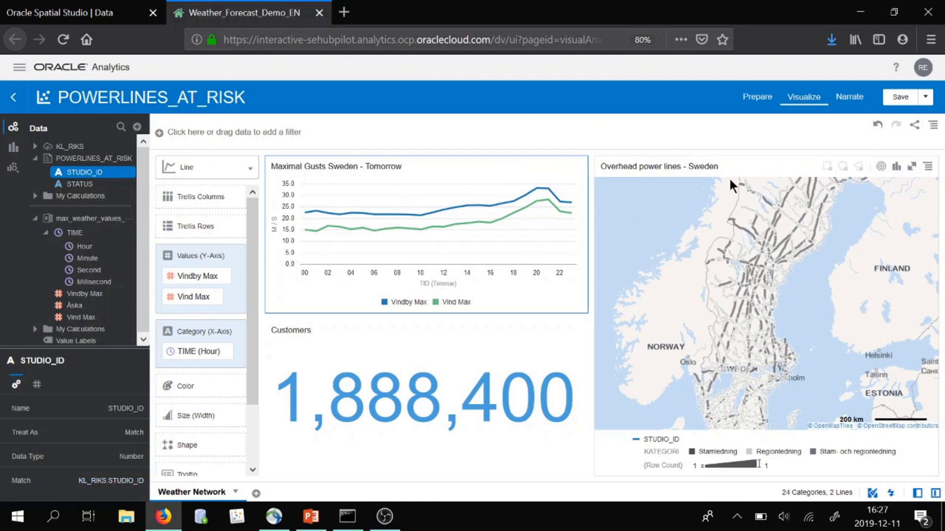
left_click(746, 168)
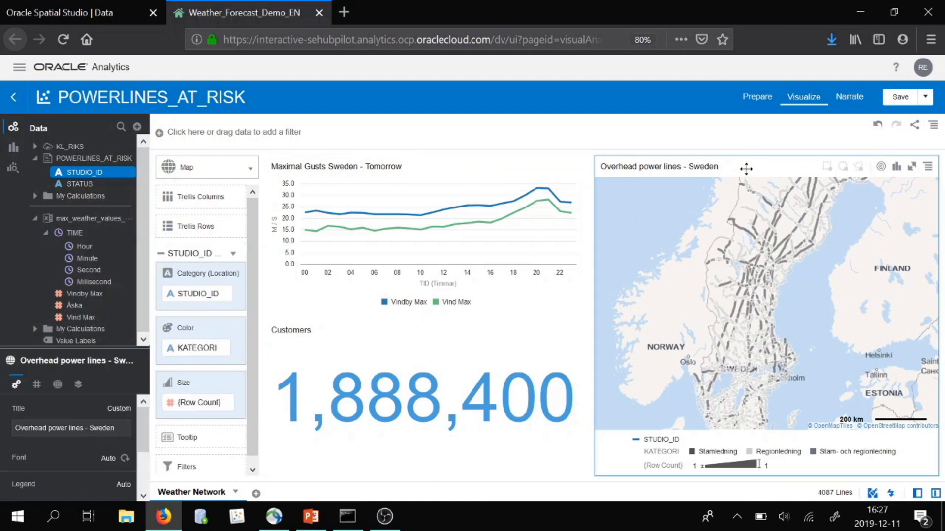
left_click(236, 254)
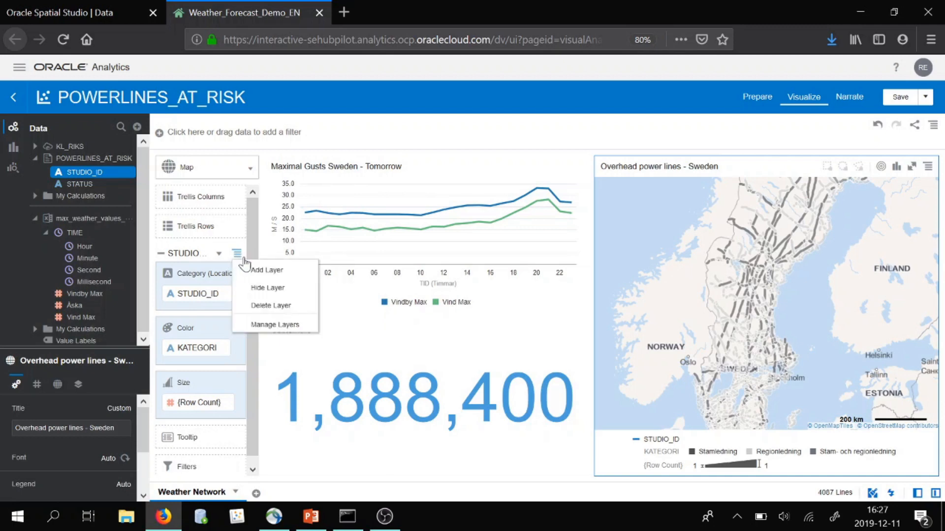
left_click(258, 271)
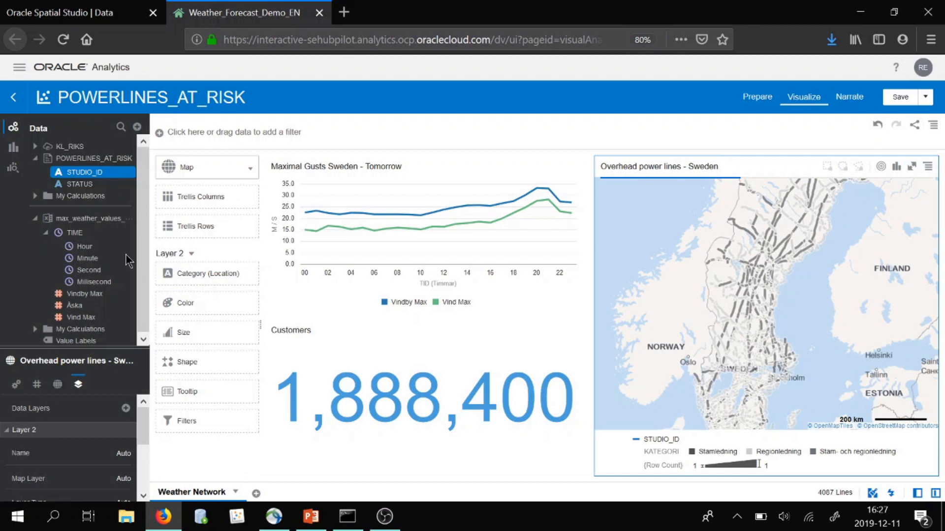
left_click(91, 184)
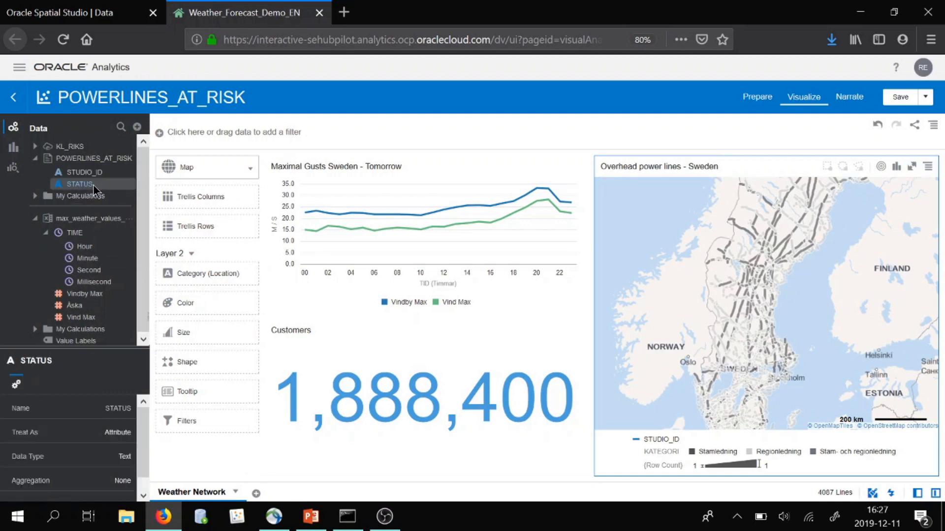
left_click_drag(75, 187, 196, 302)
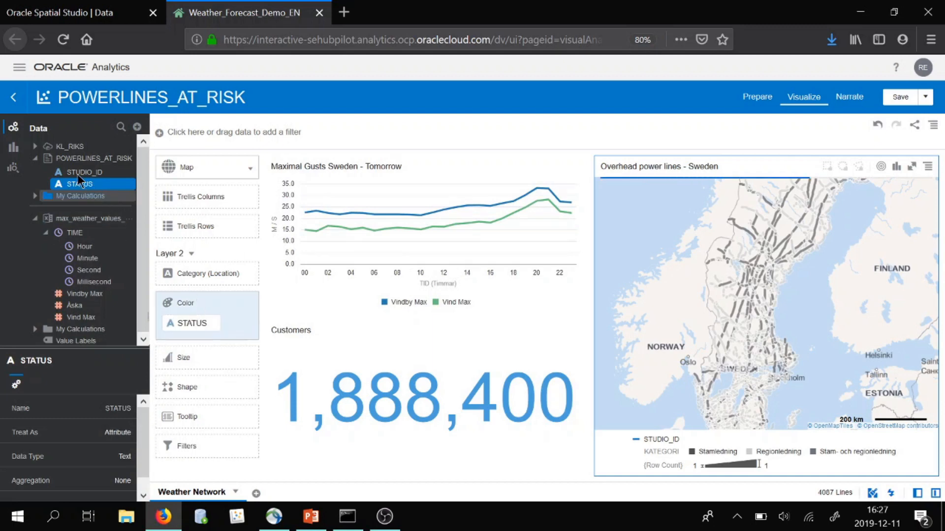
left_click_drag(75, 174, 206, 276)
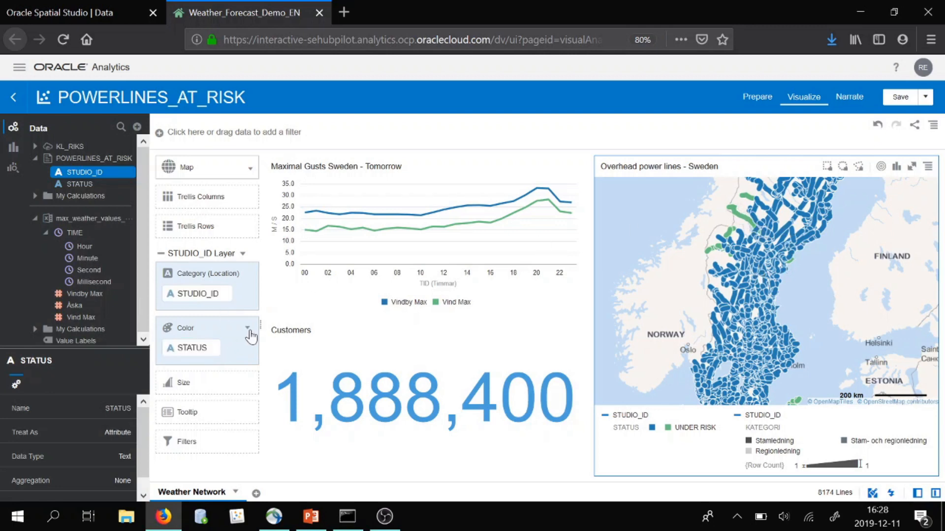
Change the UNDER RISK series colour on the map to red #ea1111
left_click(248, 328)
left_click(292, 381)
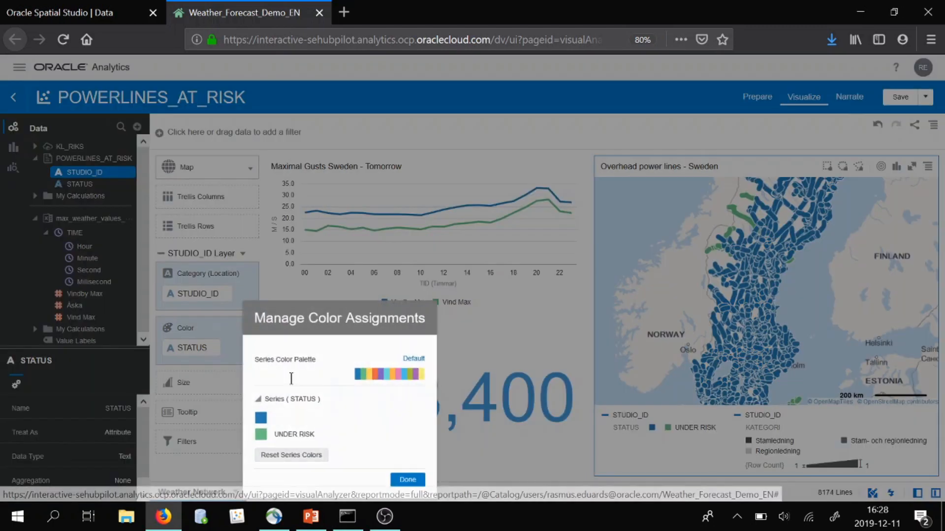
left_click(261, 438)
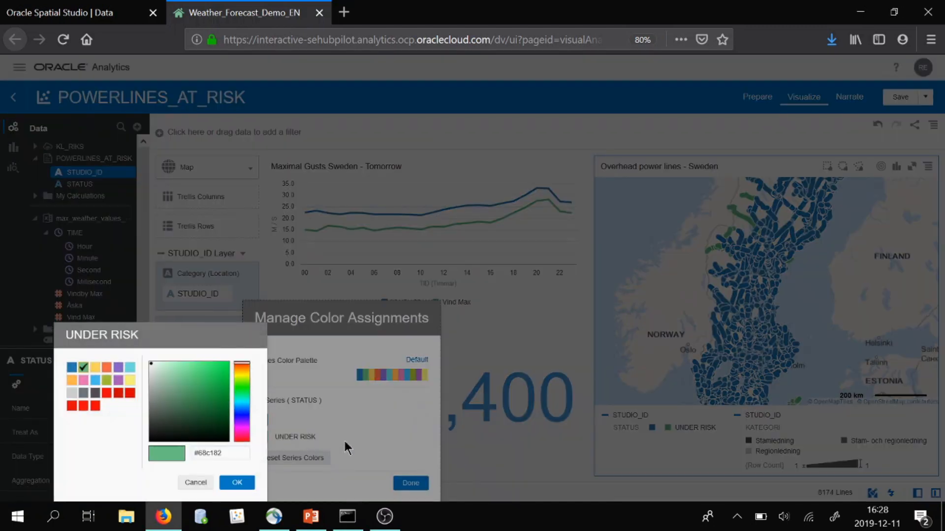
left_click_drag(240, 383, 245, 344)
left_click(223, 367)
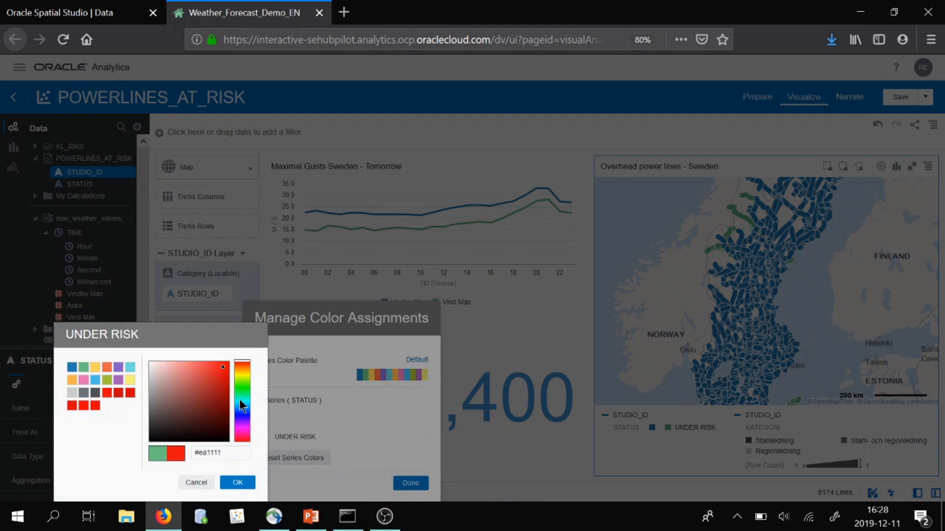
left_click(238, 482)
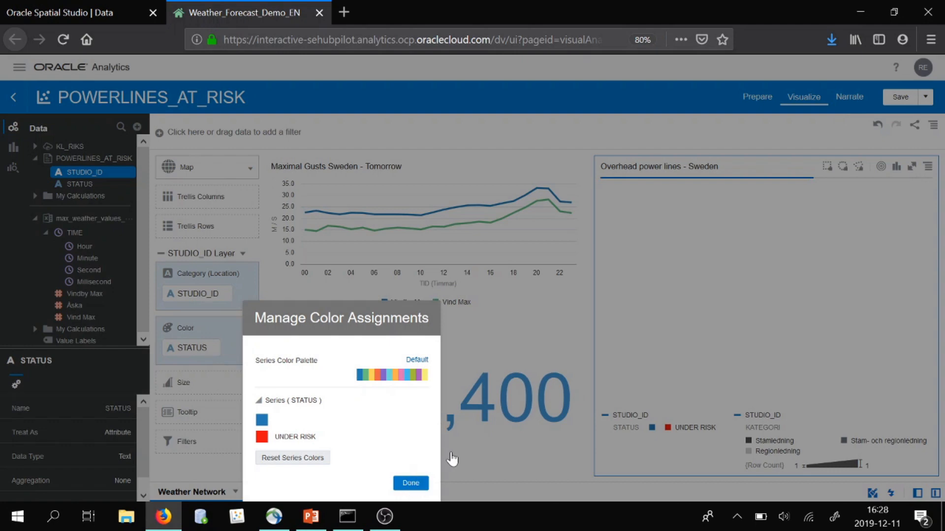
left_click(416, 485)
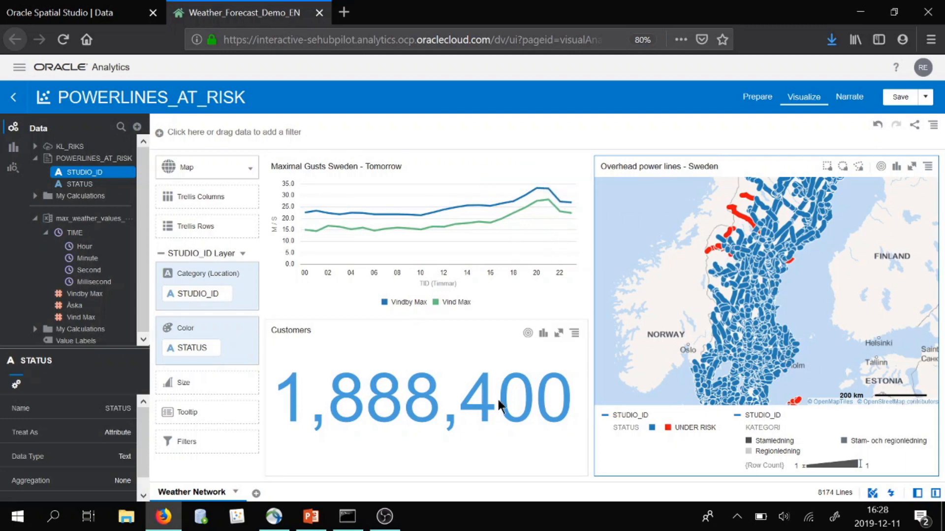
Filter the Customers tile by the at-risk STUDIO_ID values, selecting all of them
left_click(399, 343)
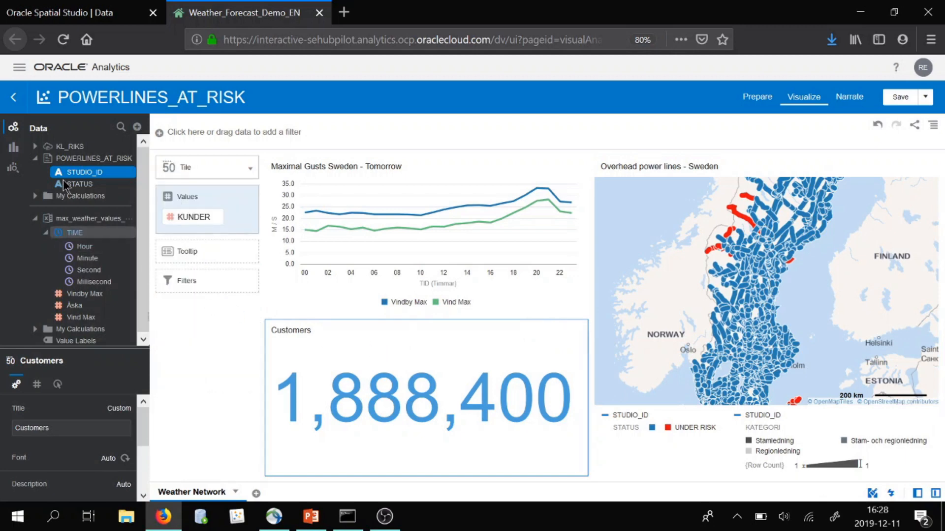
left_click_drag(71, 178, 190, 276)
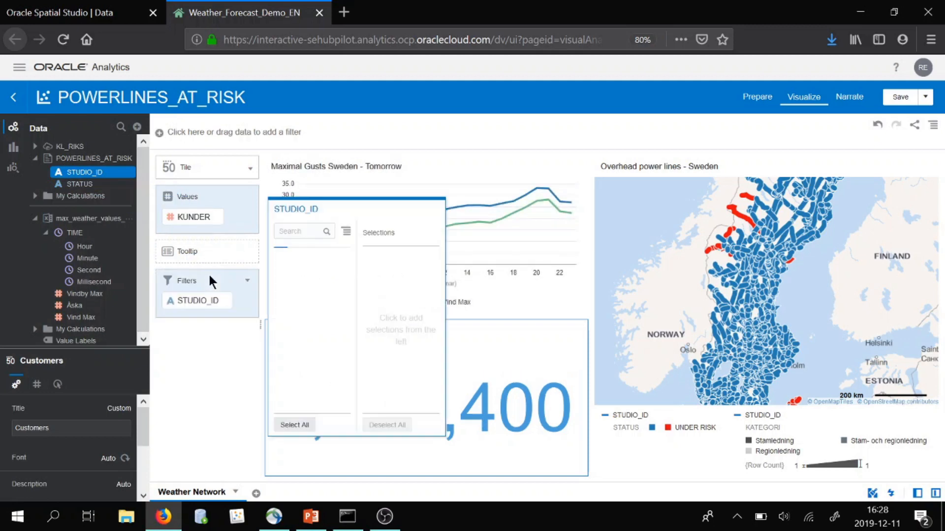
left_click(308, 422)
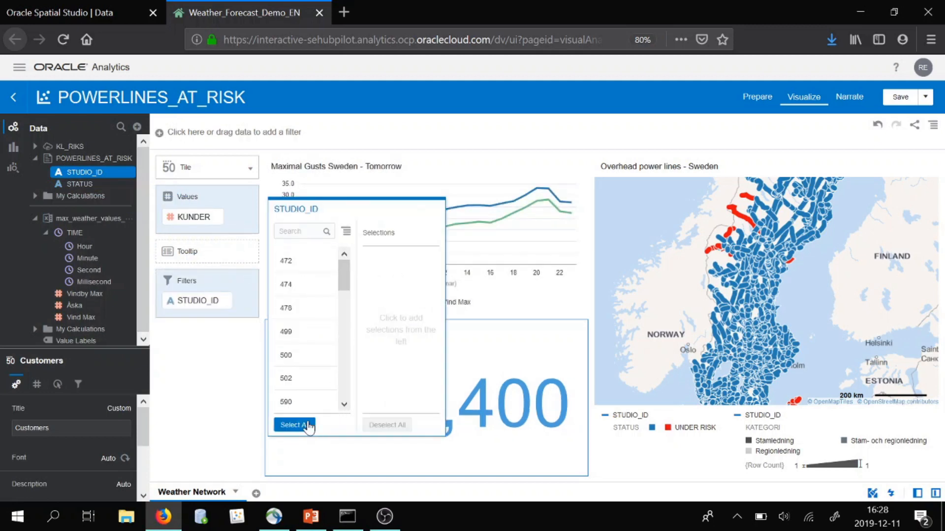
left_click(213, 460)
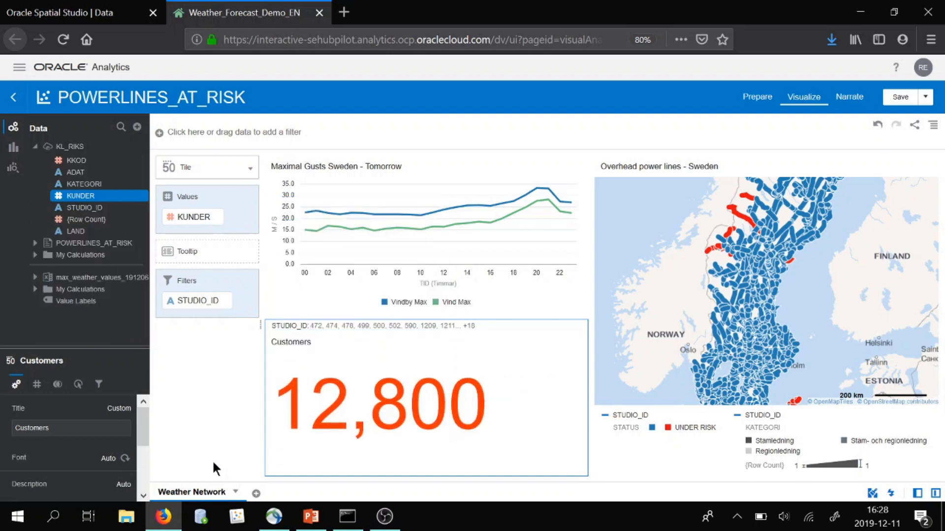